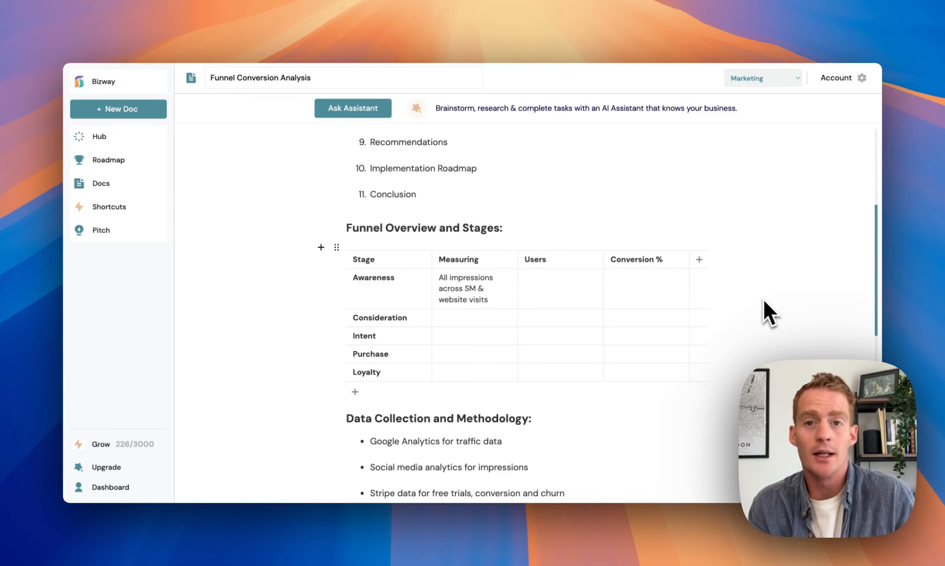
Enter 'People who visit /pricing' for Consideration and 'Free Trial Signups' for Intent under Measuring.
left_click(465, 317)
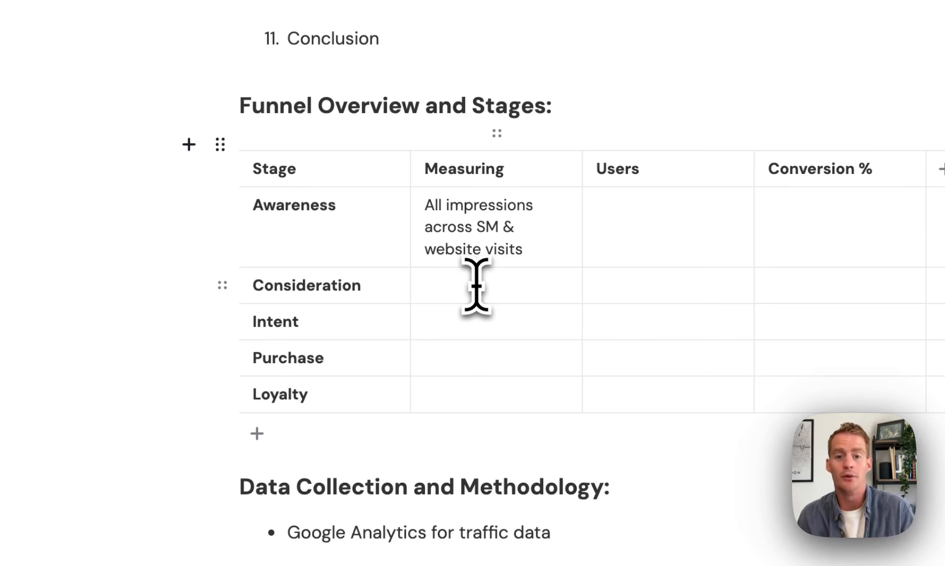
type("P")
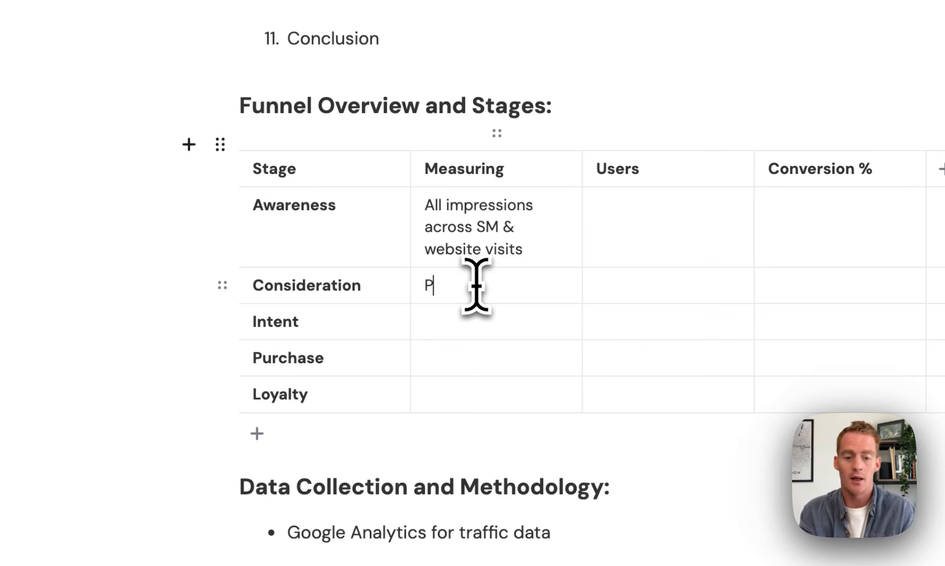
type("eople who cl")
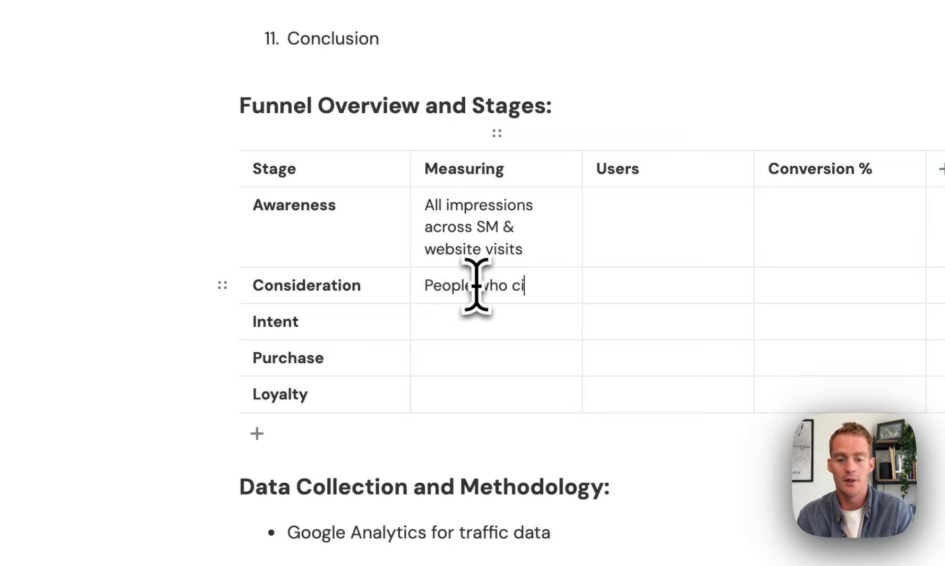
key("BackSpace")
key("BackSpace")
type("visit /pricing")
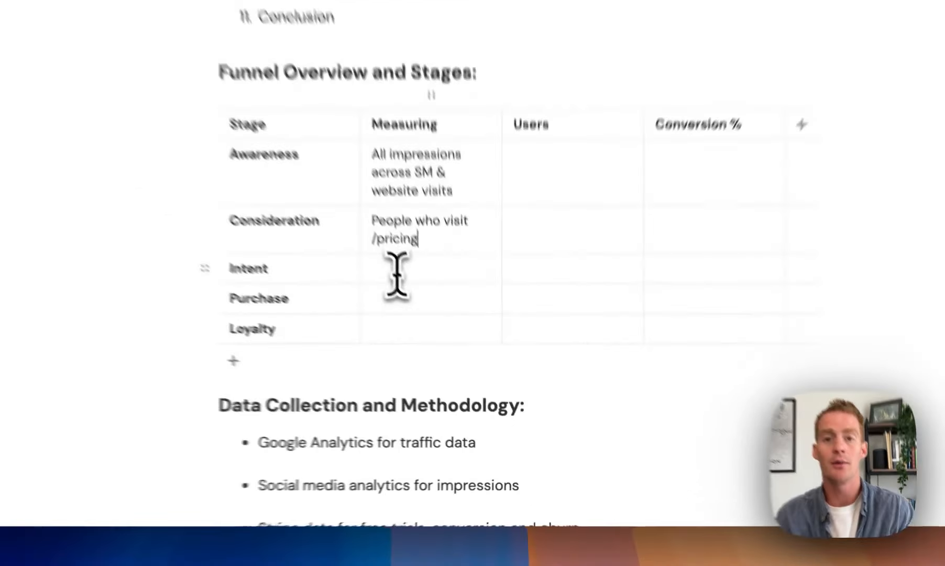
left_click(453, 350)
type("Free Trial")
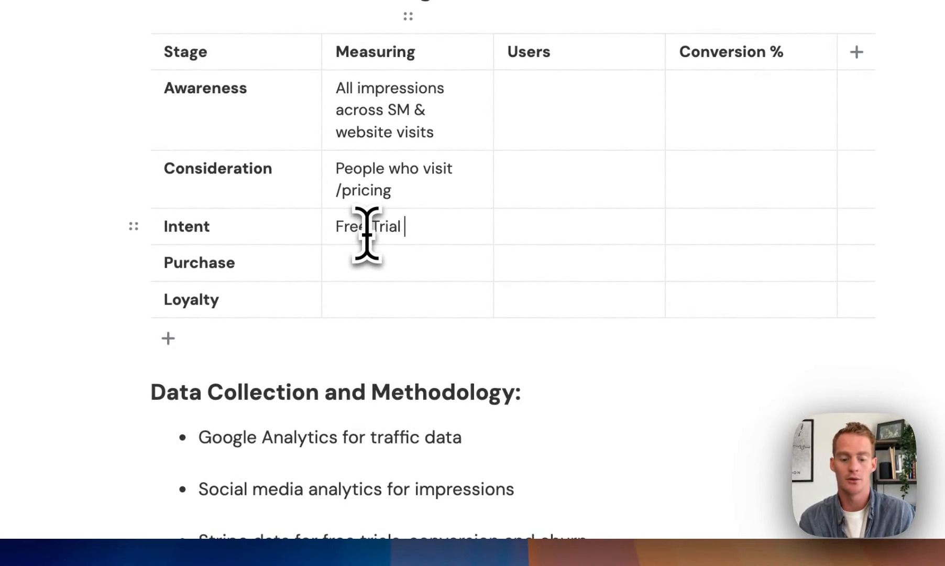
type(" Signups")
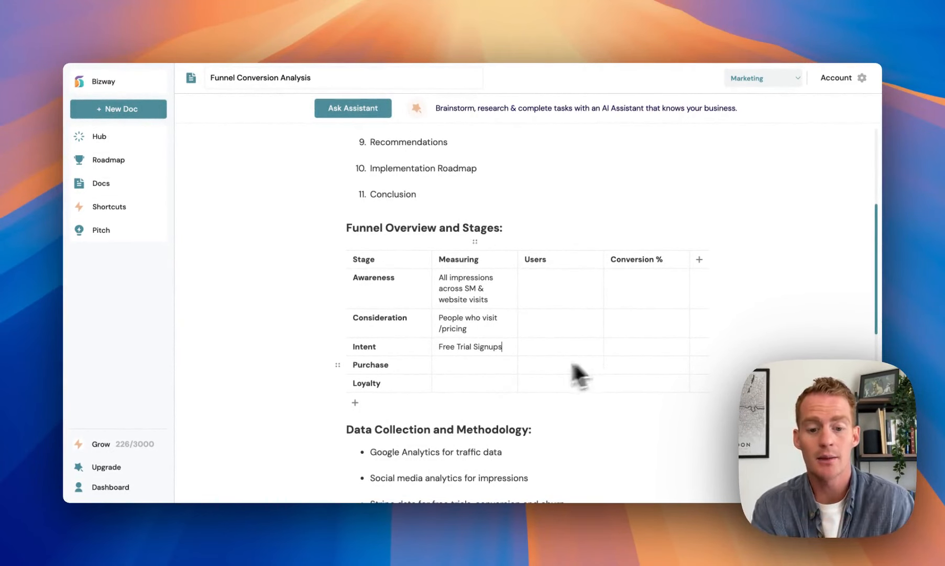
Enter 'New subscribers' for Purchase and '6 months subscribers' for Loyalty under Measuring.
left_click(457, 370)
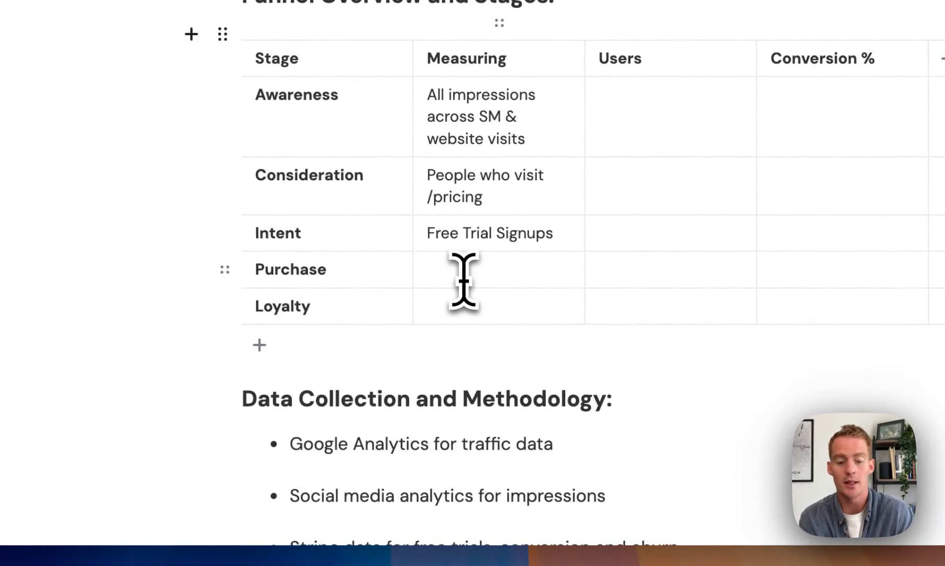
type("New Subcriber")
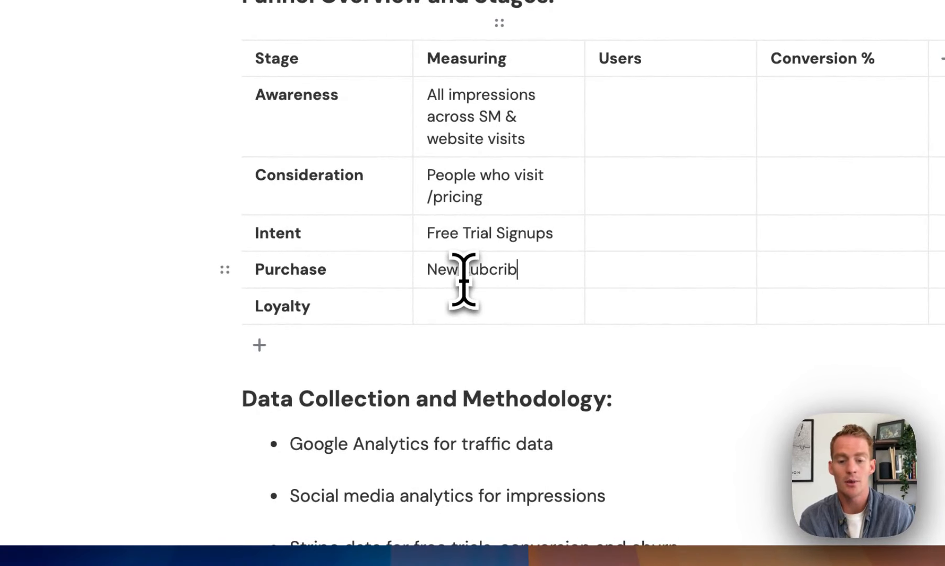
key("BackSpace")
key("BackSpace")
key("BackSpace")
key("BackSpace")
key("BackSpace")
key("BackSpace")
type("scribers")
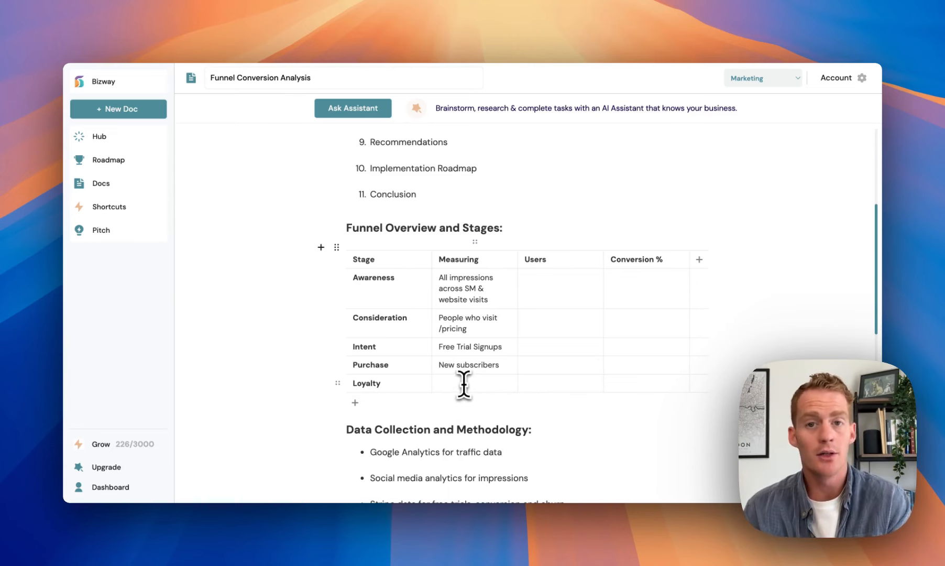
left_click(464, 385)
type("6")
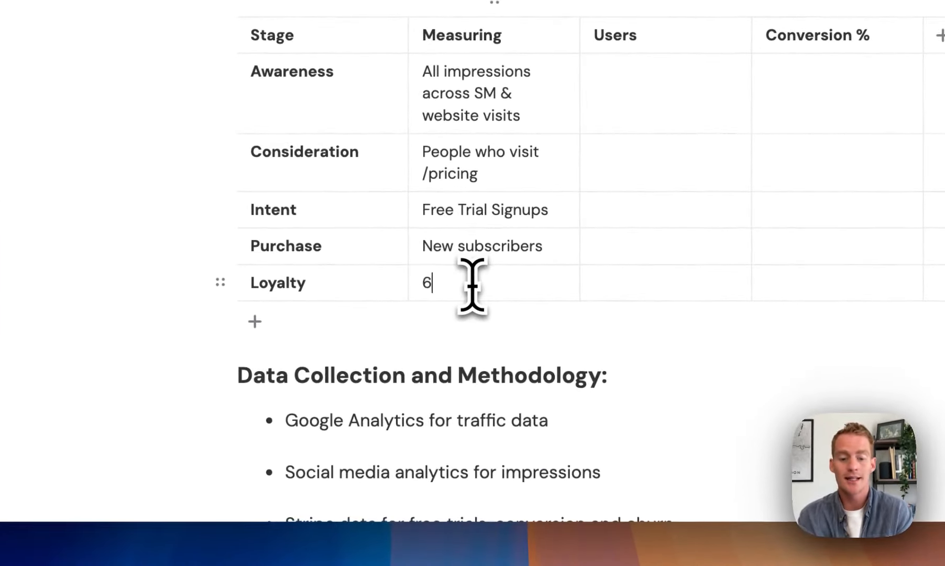
type(" months ")
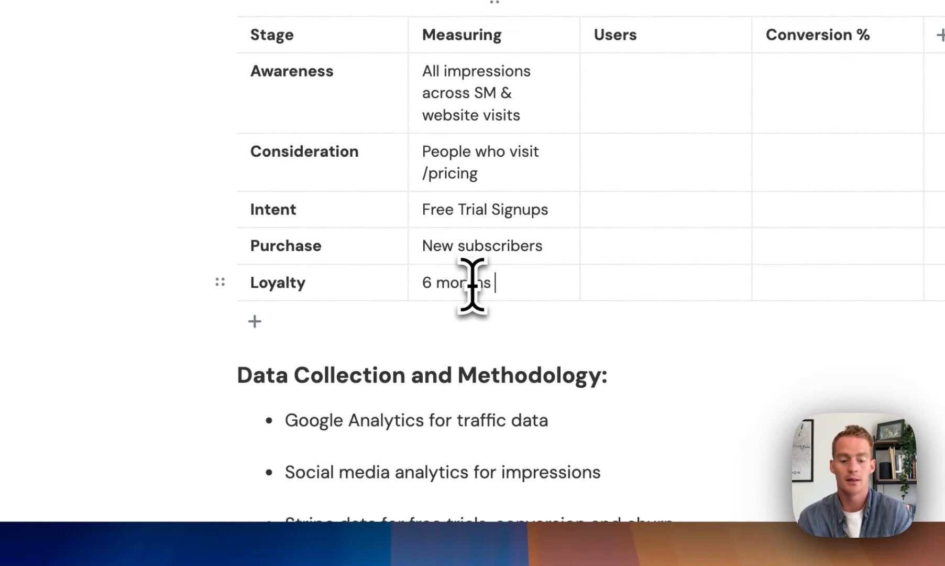
type("subscriber")
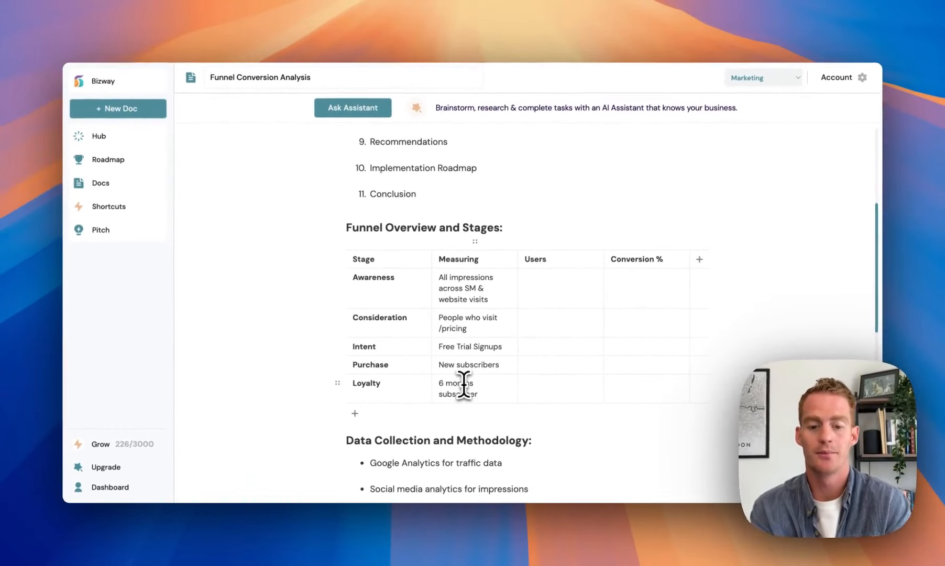
type("s")
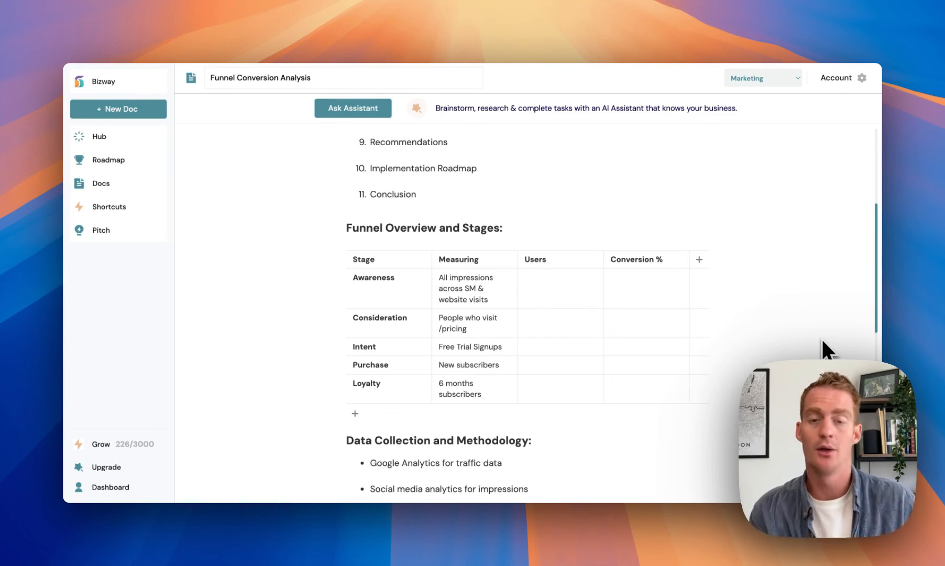
scroll(823, 341, "down", 2)
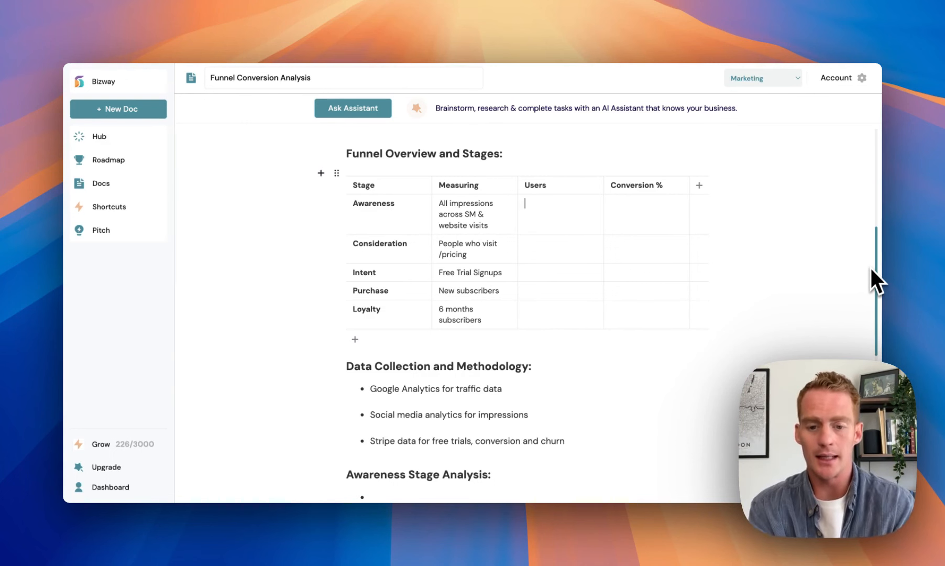
Enter 100,000 Awareness users and add 'Time Period: Last Month' below the Data Collection heading.
type("100,000")
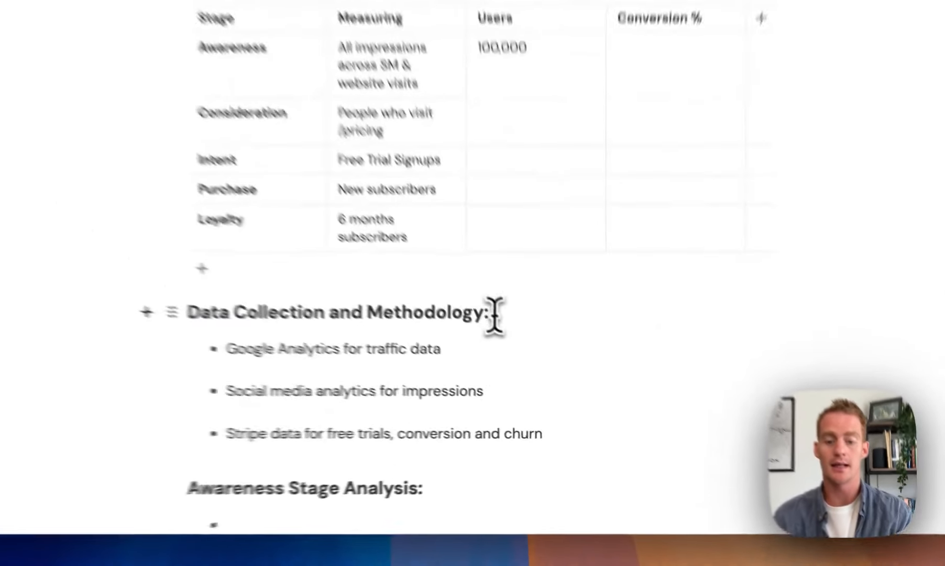
left_click(492, 313)
key("Return")
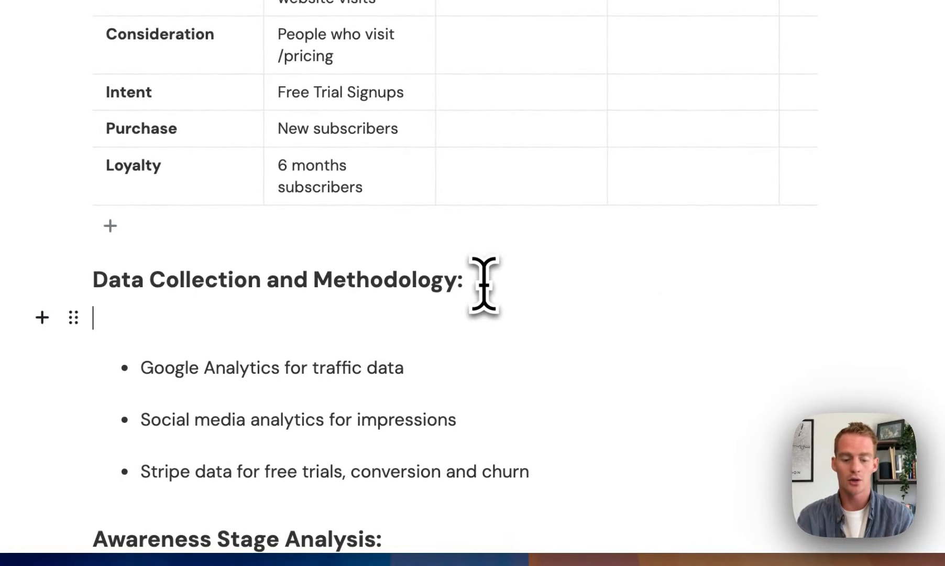
type("Time Period: ")
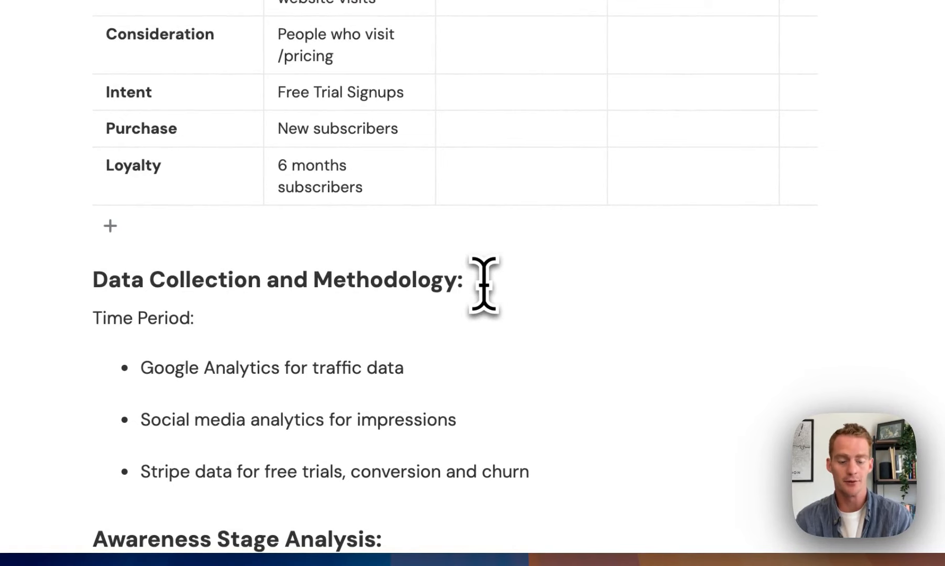
type("Month")
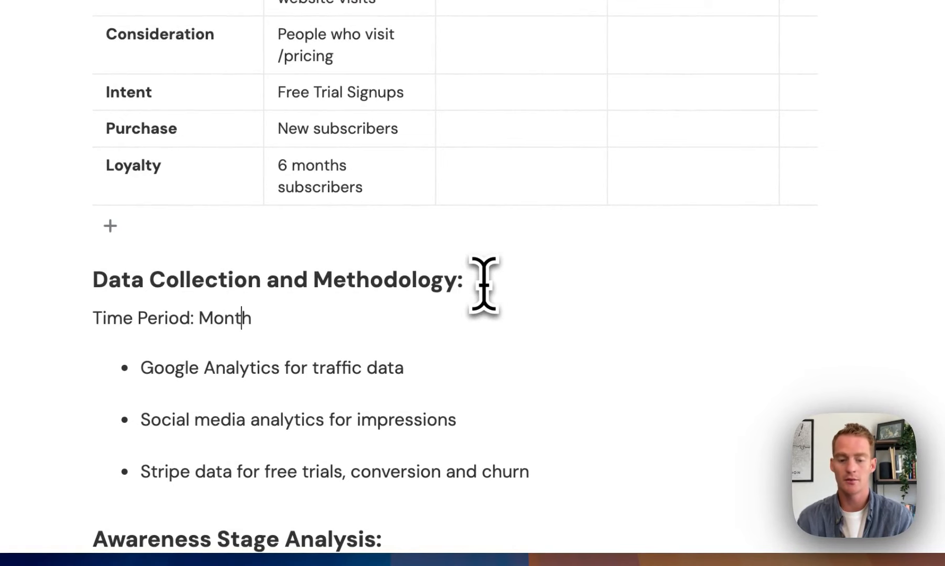
key("Left")
key("Left")
key("Left")
key("Left")
type("Last")
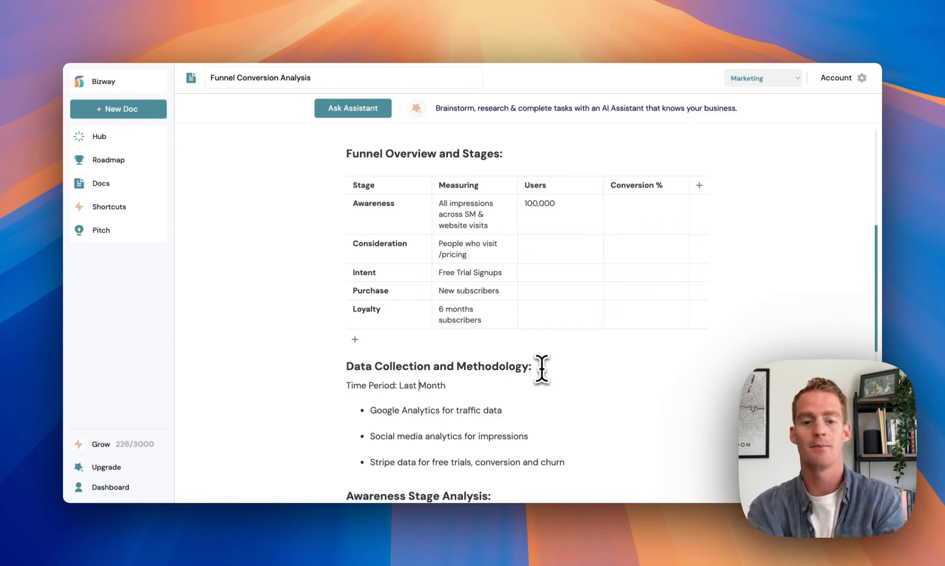
Enter Users of 15,000, 150, 75 and 40 for Consideration, Intent, Purchase and Loyalty.
left_click(547, 257)
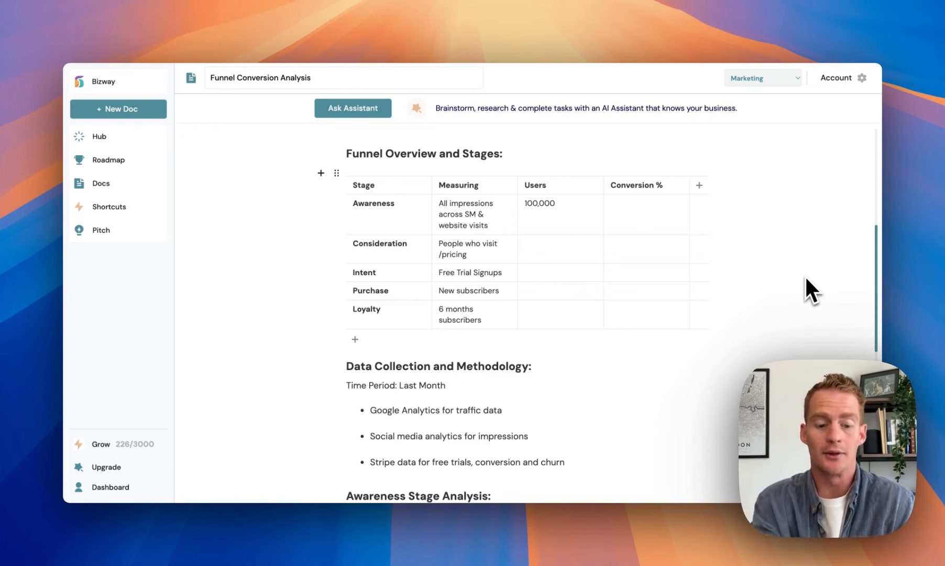
type("15,000")
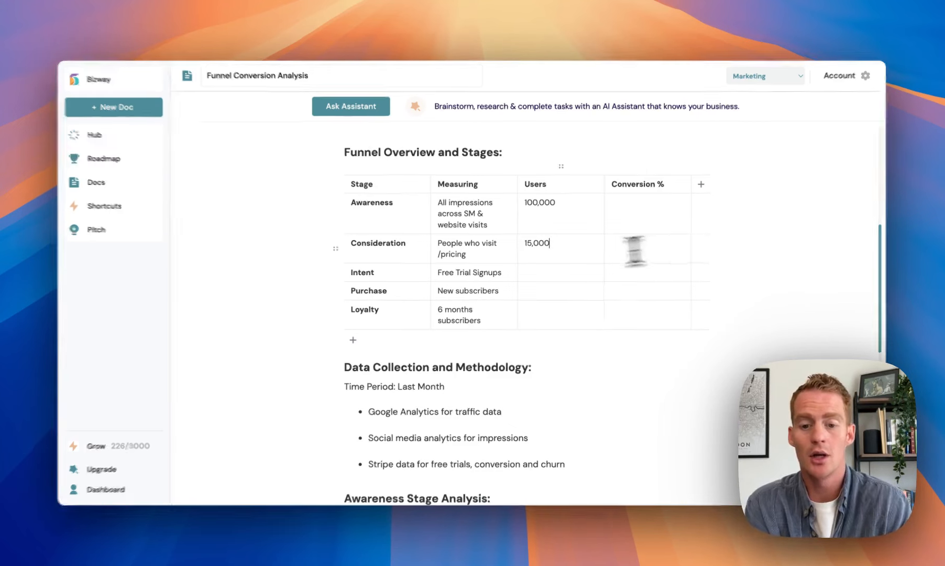
left_click(543, 276)
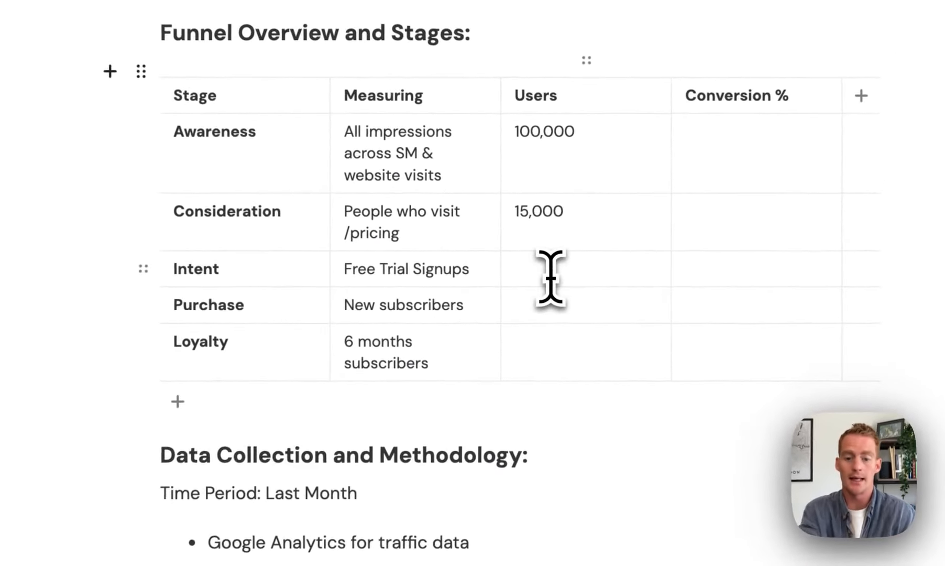
type("150")
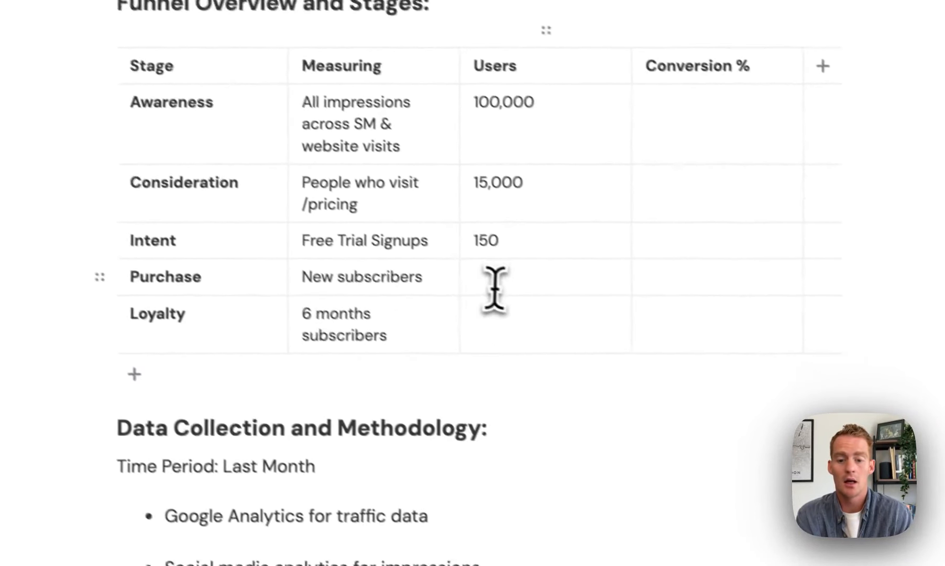
left_click(537, 314)
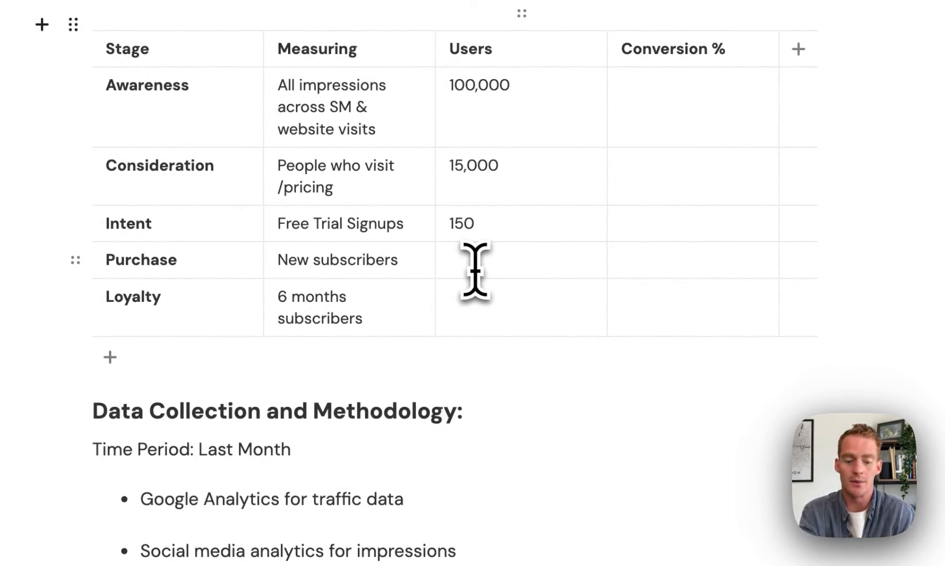
type("75")
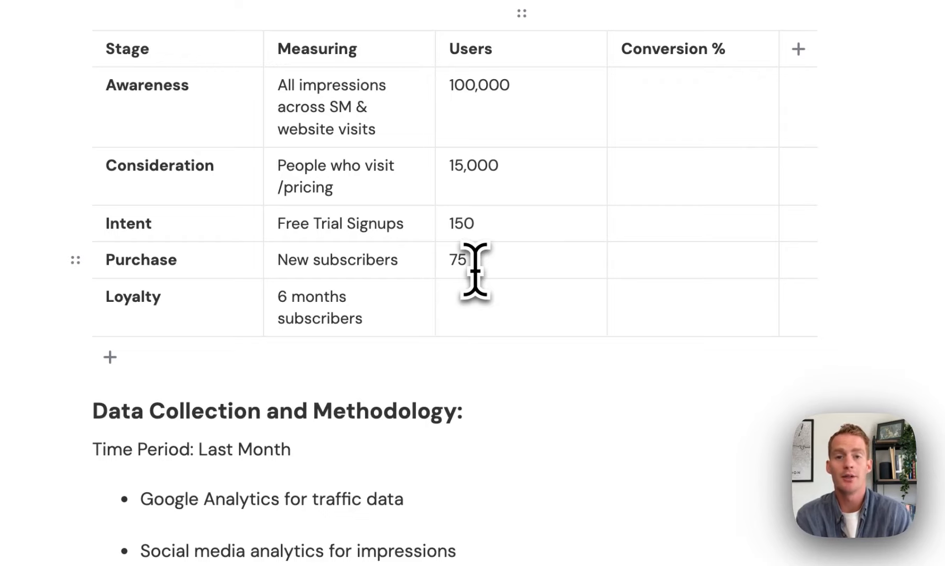
left_click(471, 306)
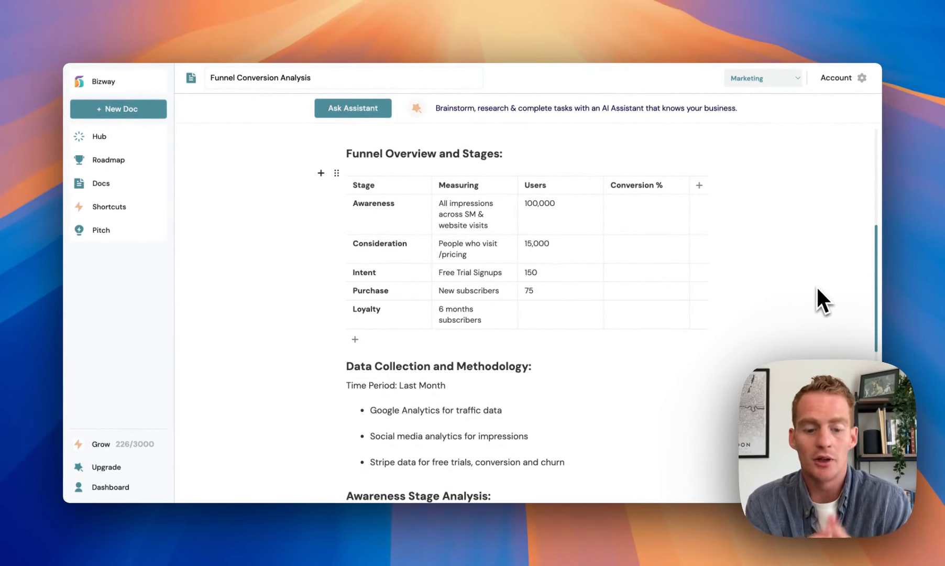
type("40")
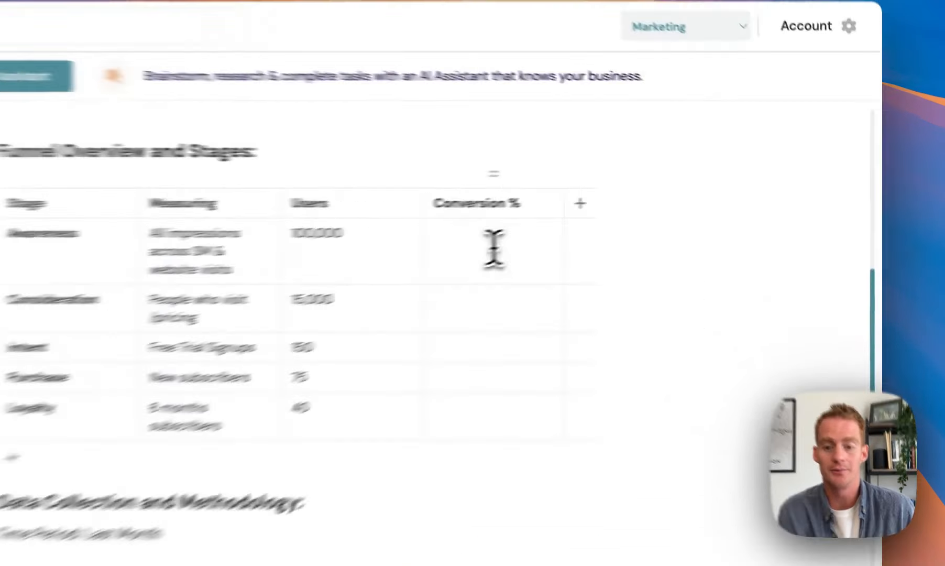
Fill Conversion % with 15% Consideration, 1% Intent, 50% Purchase and 53% Loyalty.
left_click(647, 212)
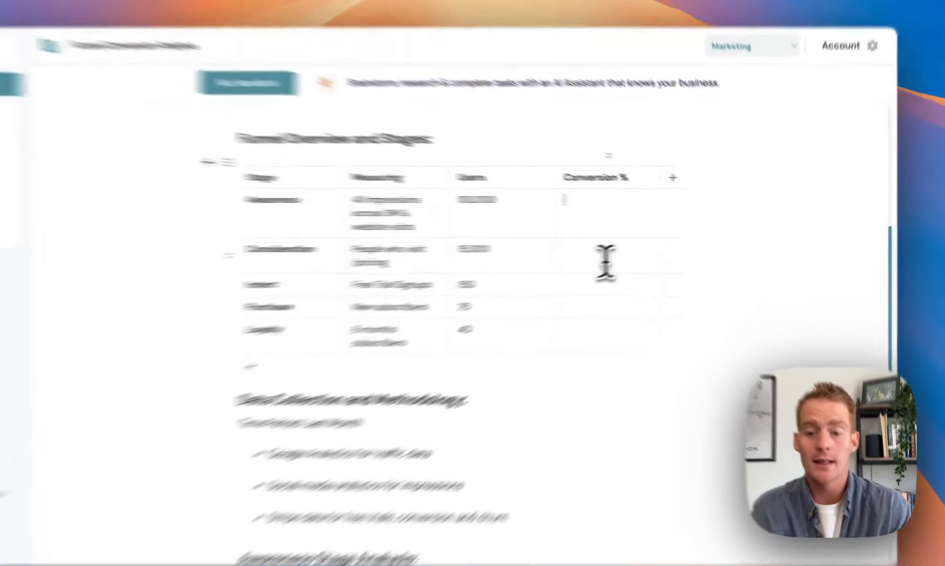
left_click(644, 250)
type("15%")
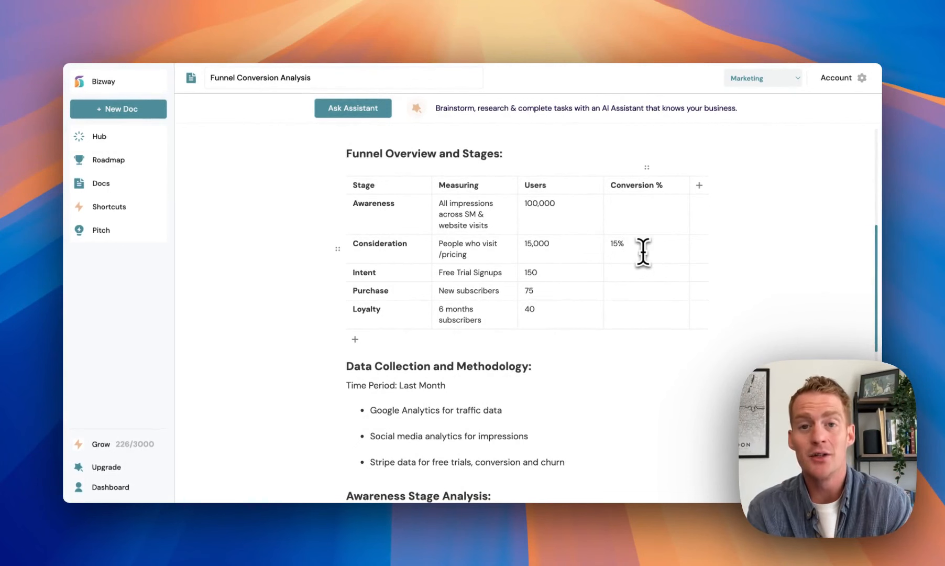
key("Down")
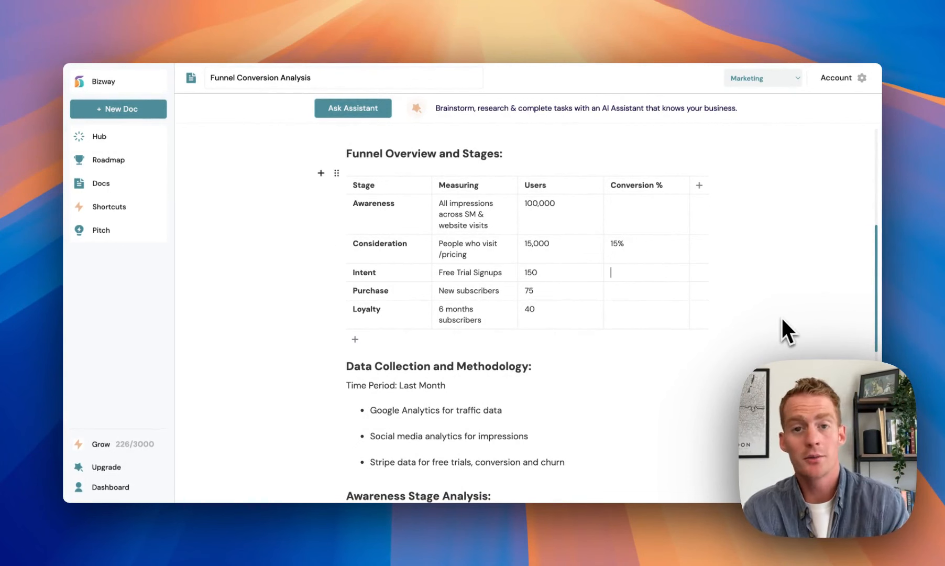
type("1%")
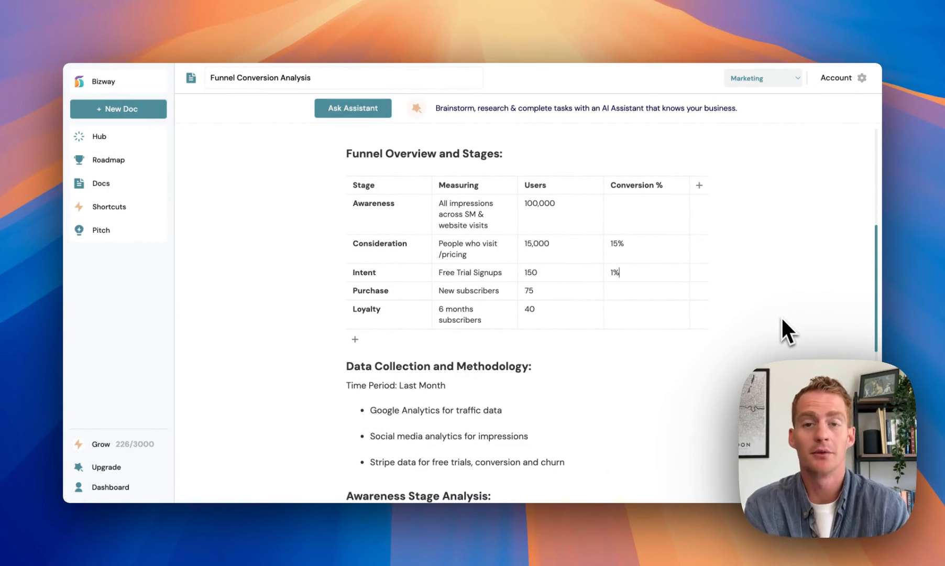
left_click(625, 292)
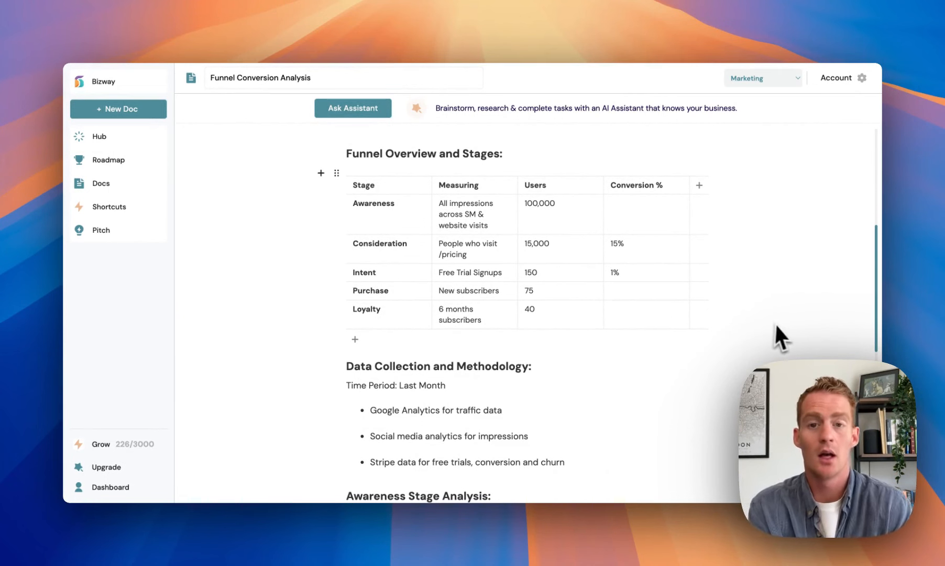
type("50%")
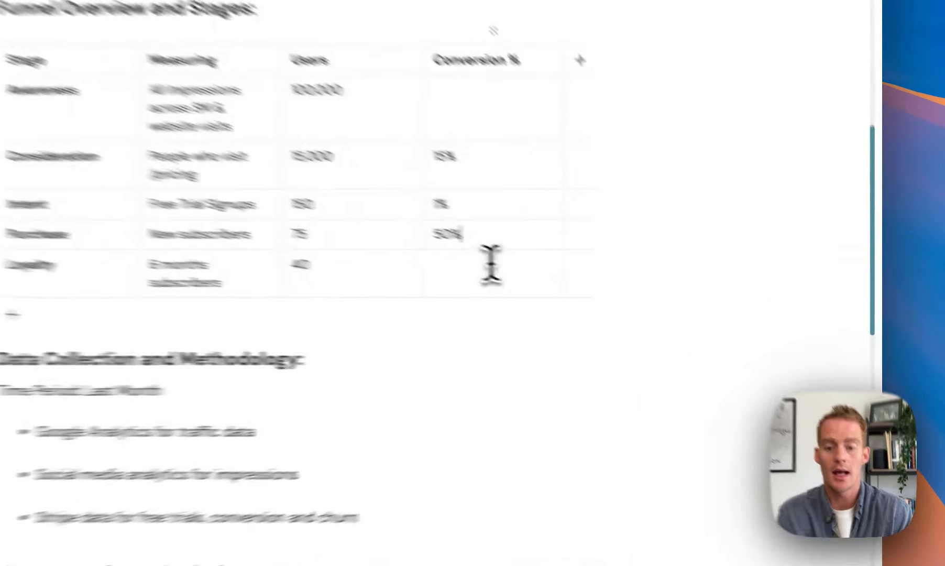
left_click(644, 310)
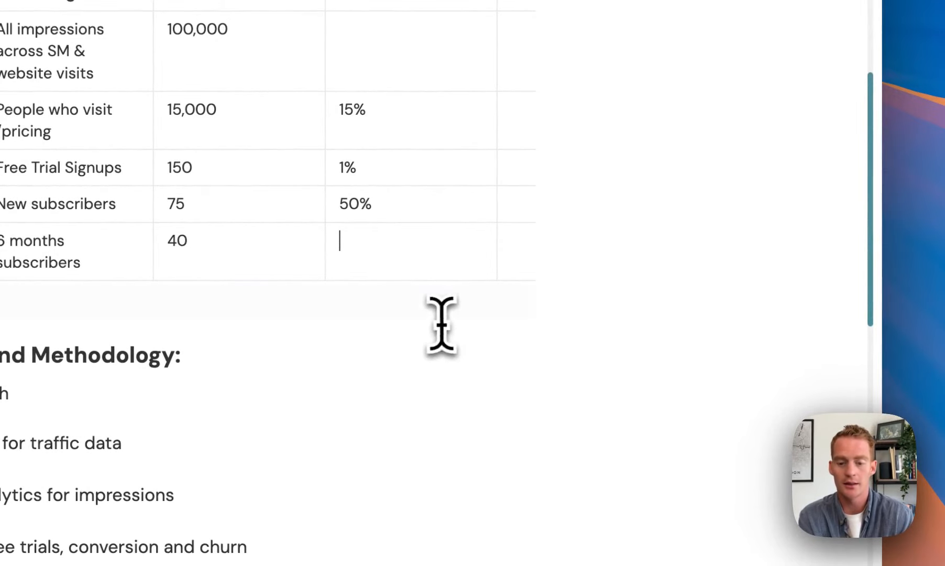
type("53%")
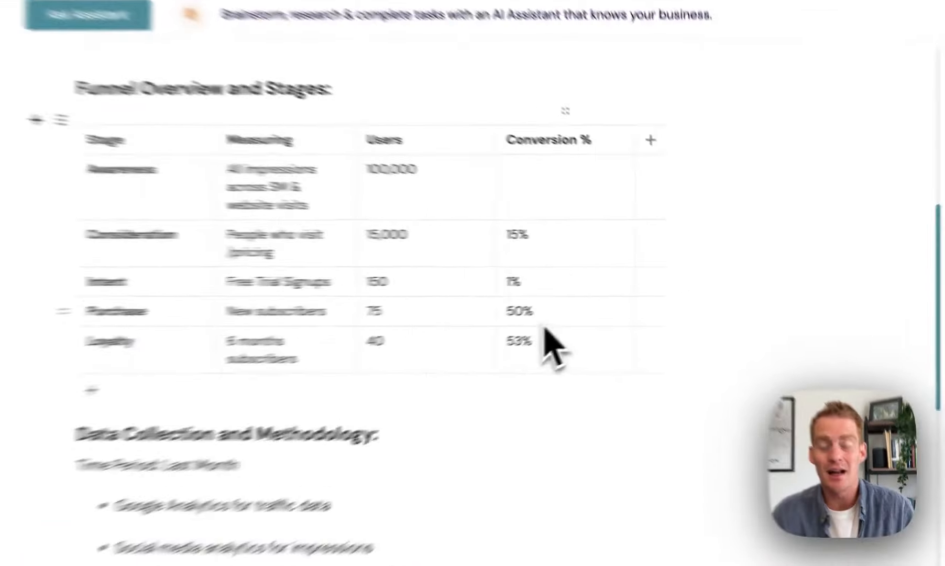
Review the 15% Consideration and 1% Intent conversion figures.
left_click(523, 240)
left_click(529, 282)
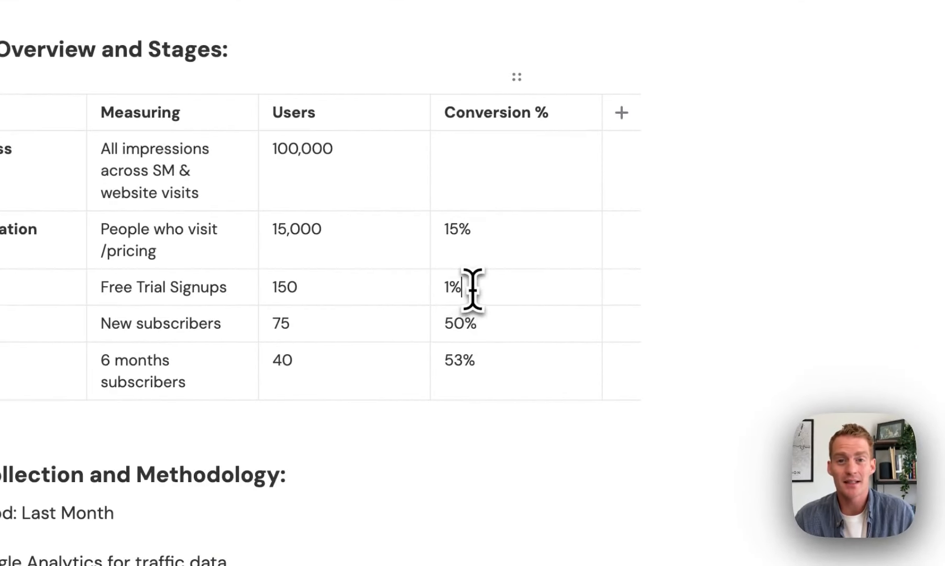
double_click(473, 287)
left_click(473, 290)
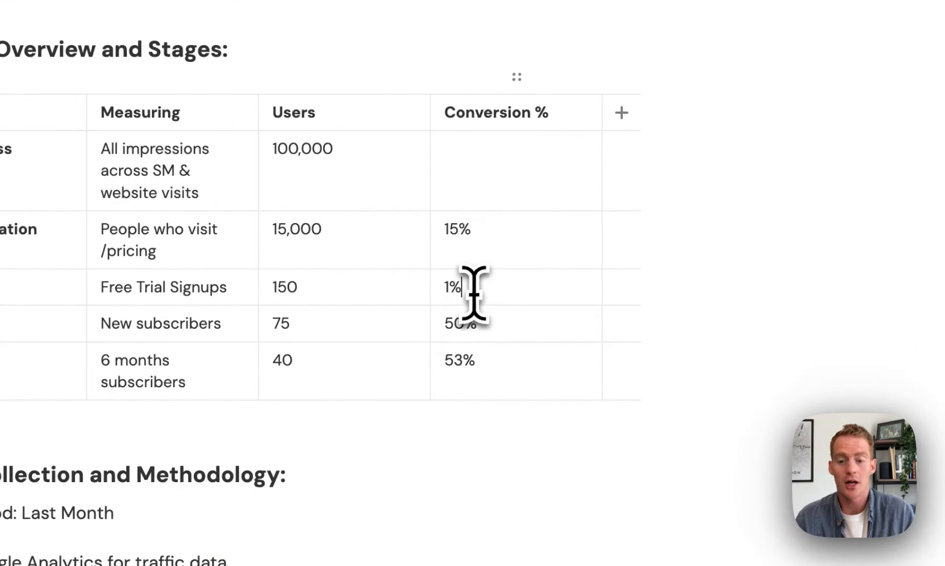
left_click(490, 235)
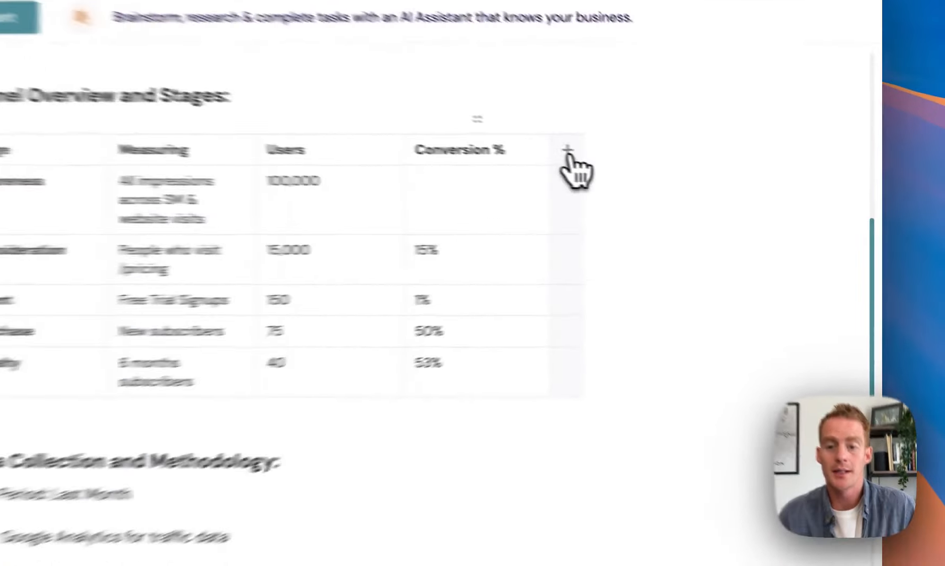
Add a new table column with a bold 'Target' header.
left_click(699, 186)
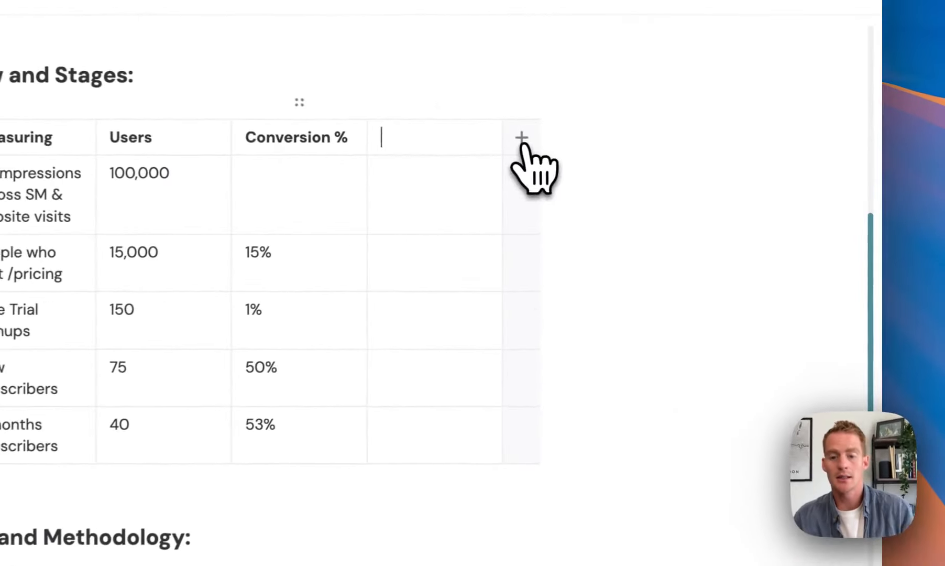
type("Targ")
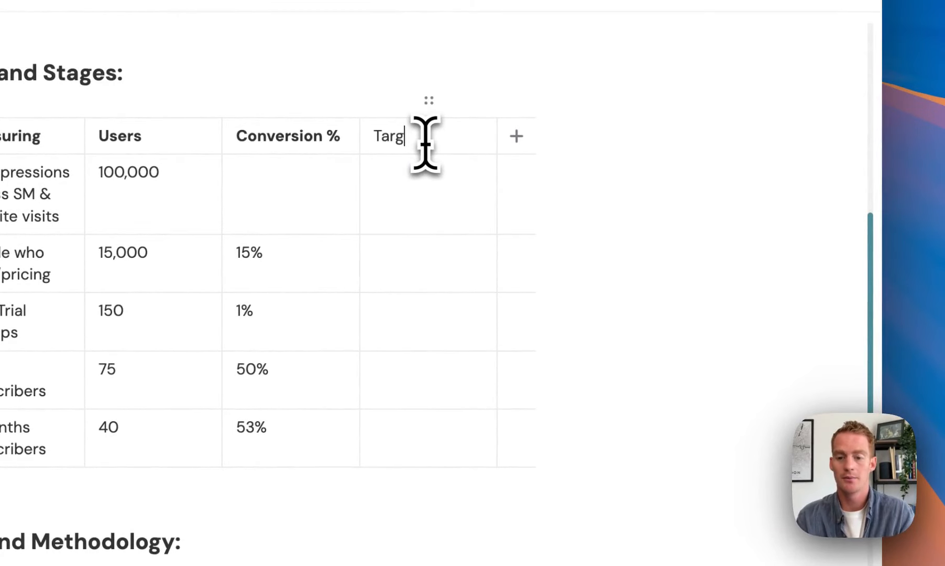
type("et")
double_click(391, 148)
key("super+b")
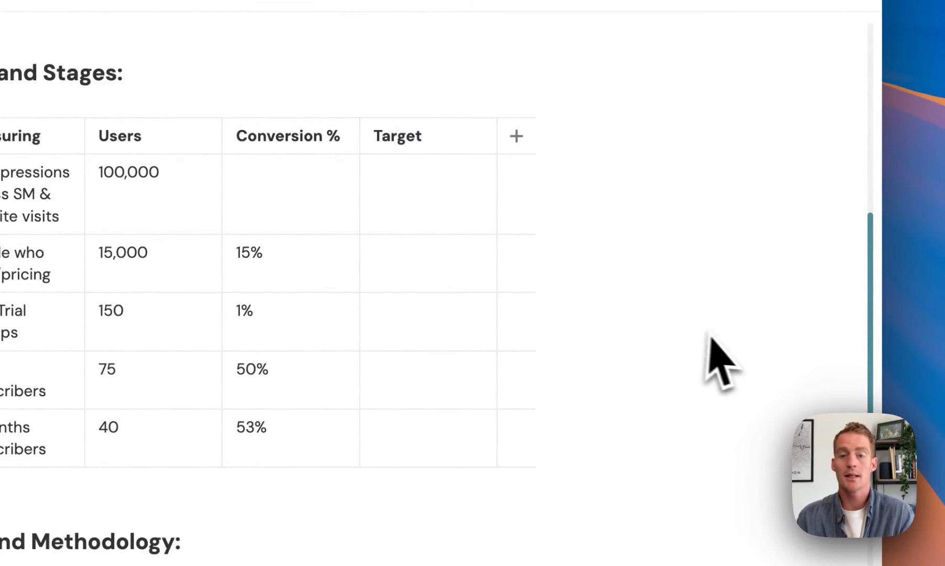
Enter targets 25%, 2%, 50% and 50% for Consideration, Intent, Purchase and Loyalty.
type("25%")
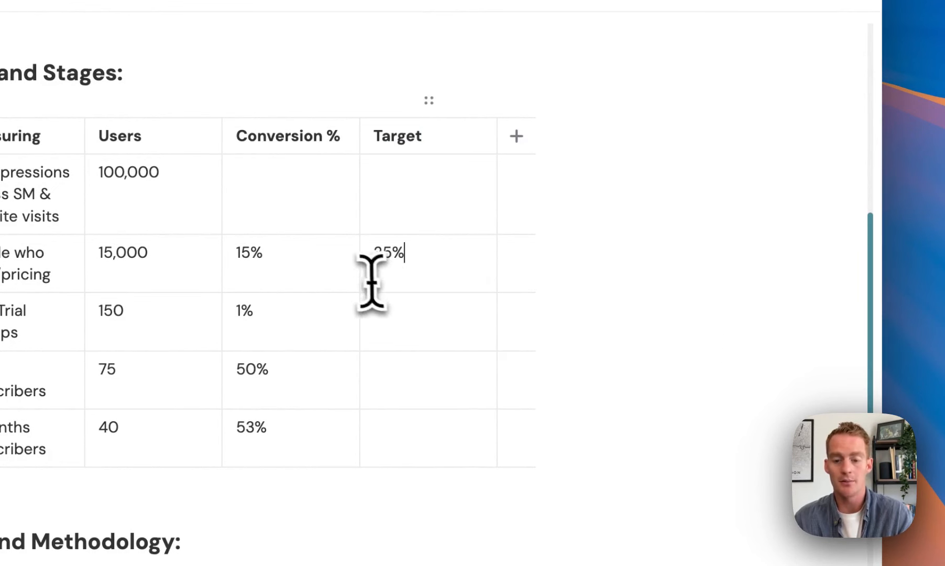
left_click(400, 318)
type("2%")
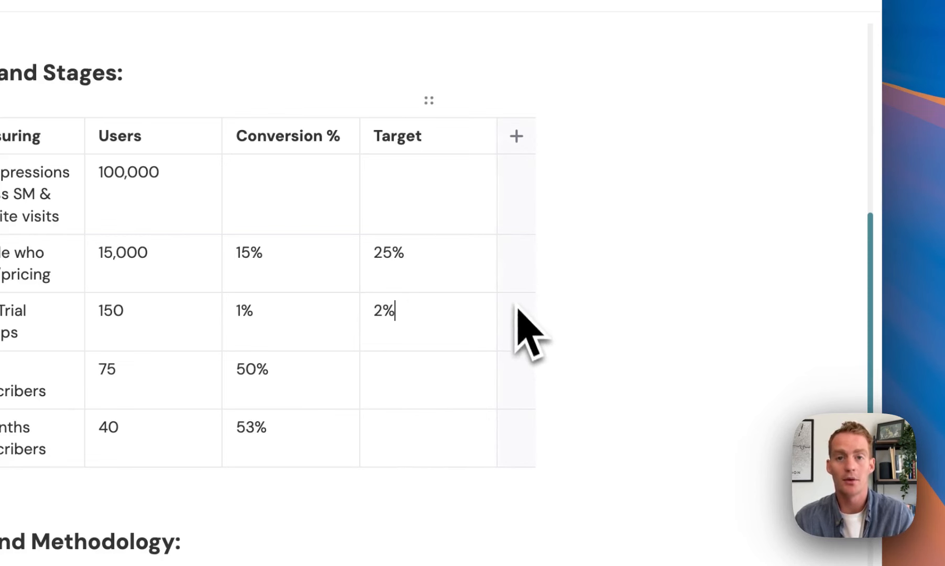
left_click(401, 374)
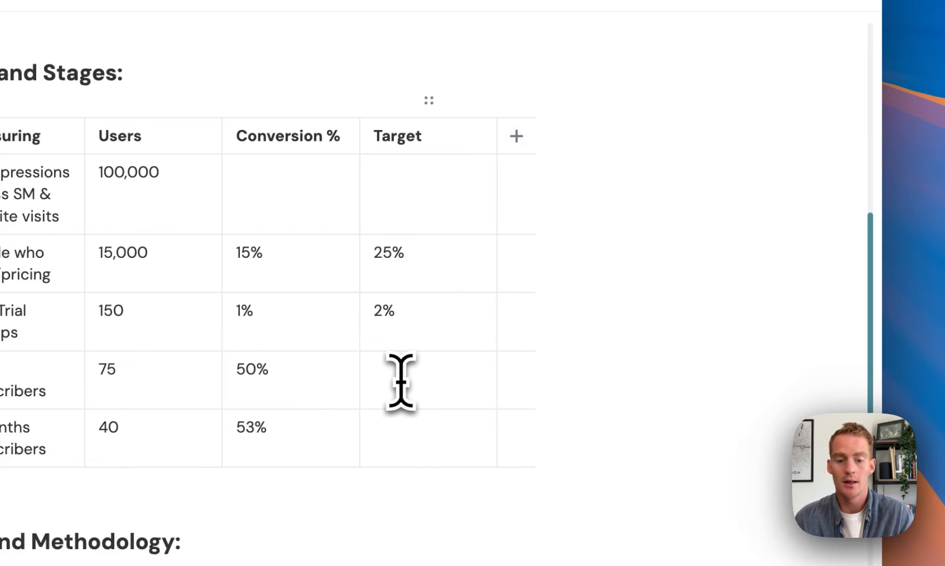
type("50%")
scroll(377, 416, "down", 3)
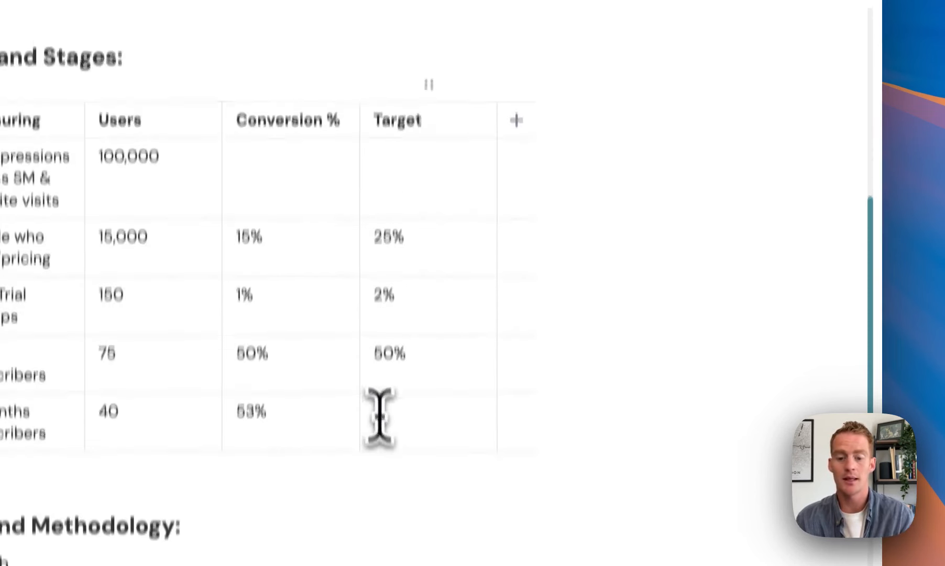
left_click(388, 313)
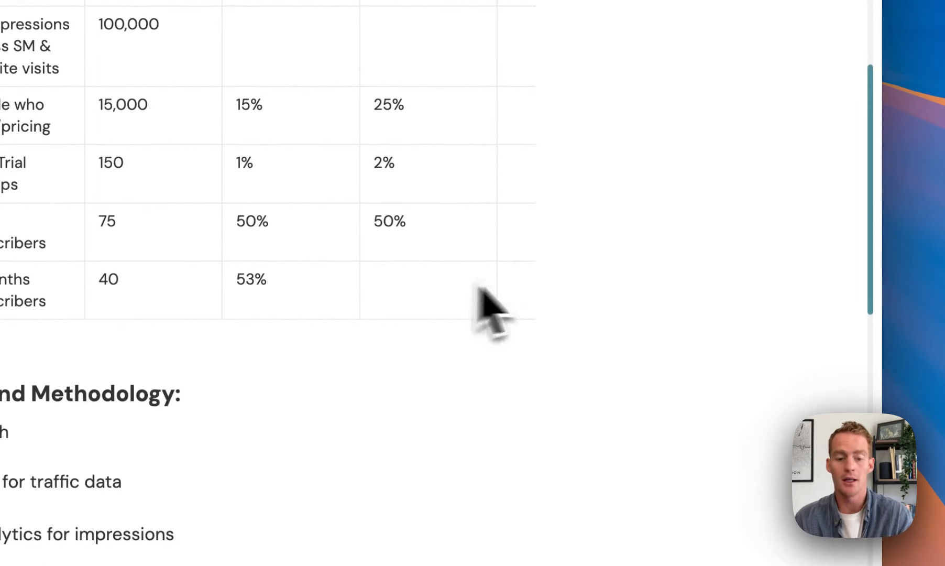
type("50%")
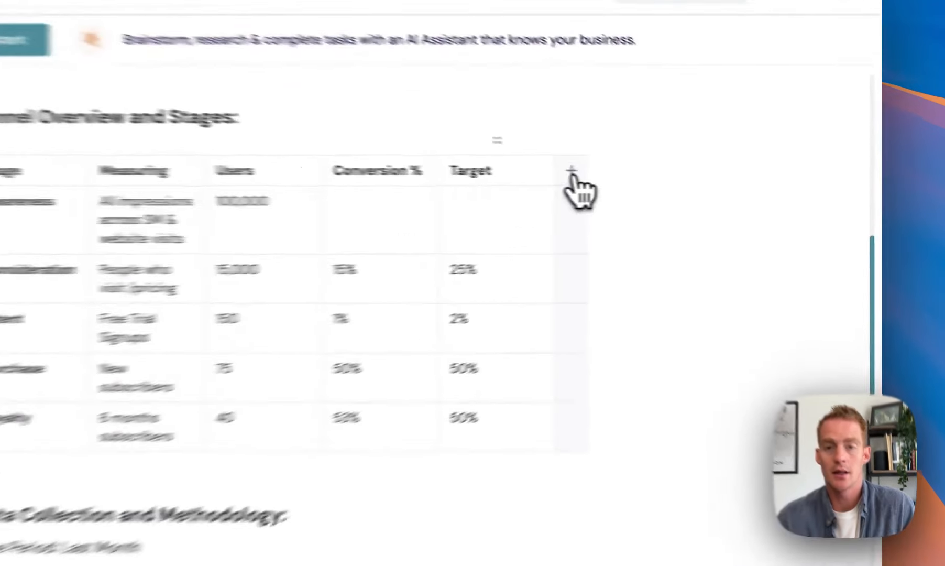
Add another table column headed 'Scenario'.
left_click(699, 185)
type("Scenario")
left_click(430, 279)
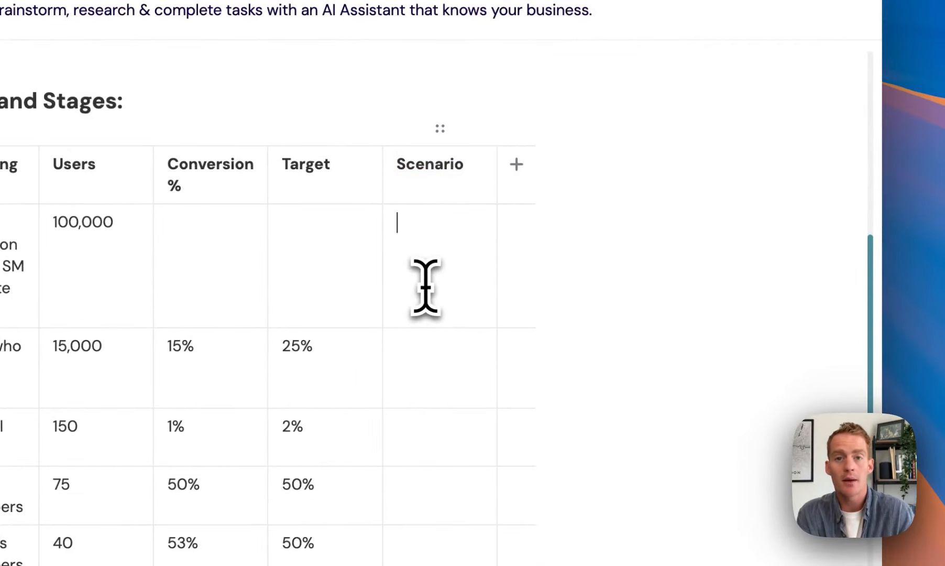
Enter scenario users 25,000, 500, 250 and 125 for Consideration, Intent, Purchase and Loyalty.
left_click(416, 362)
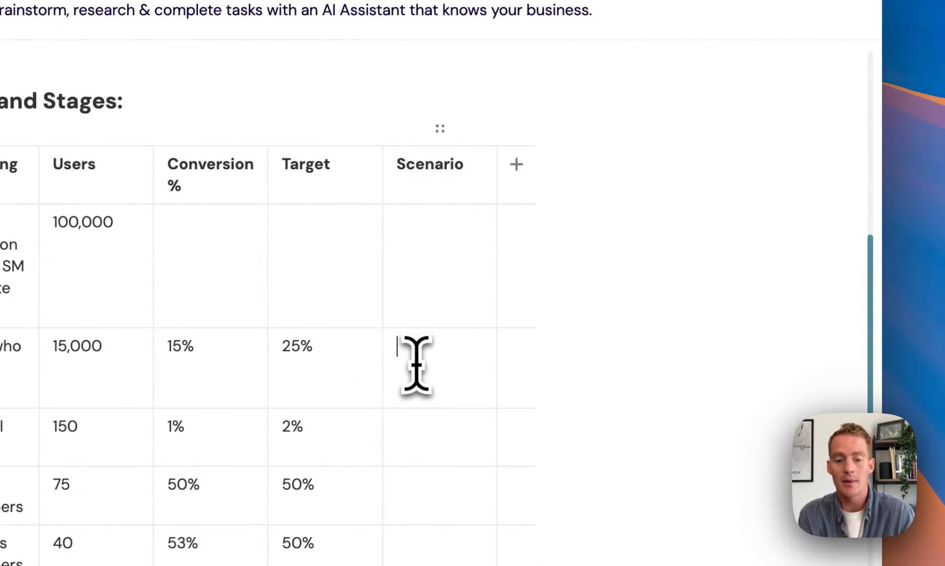
type("20")
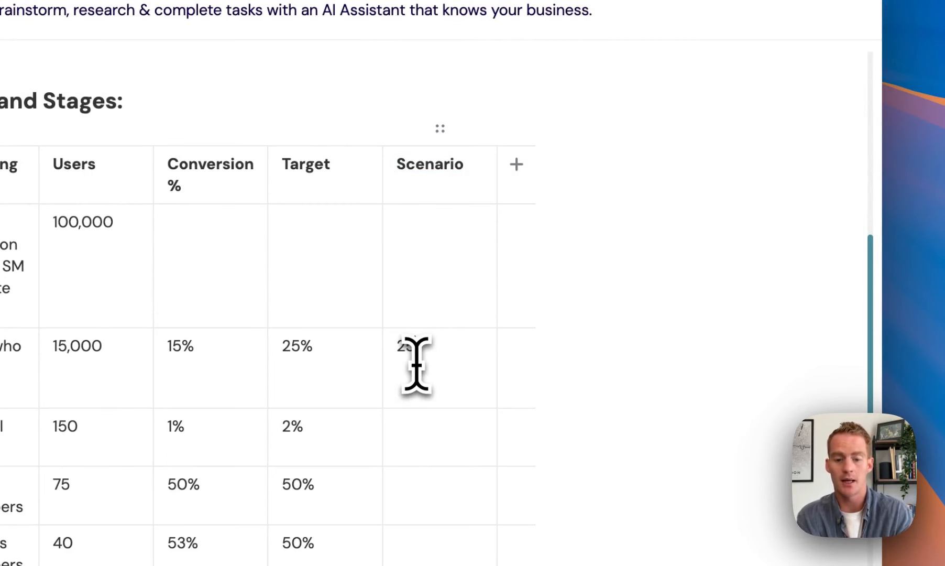
type(",000")
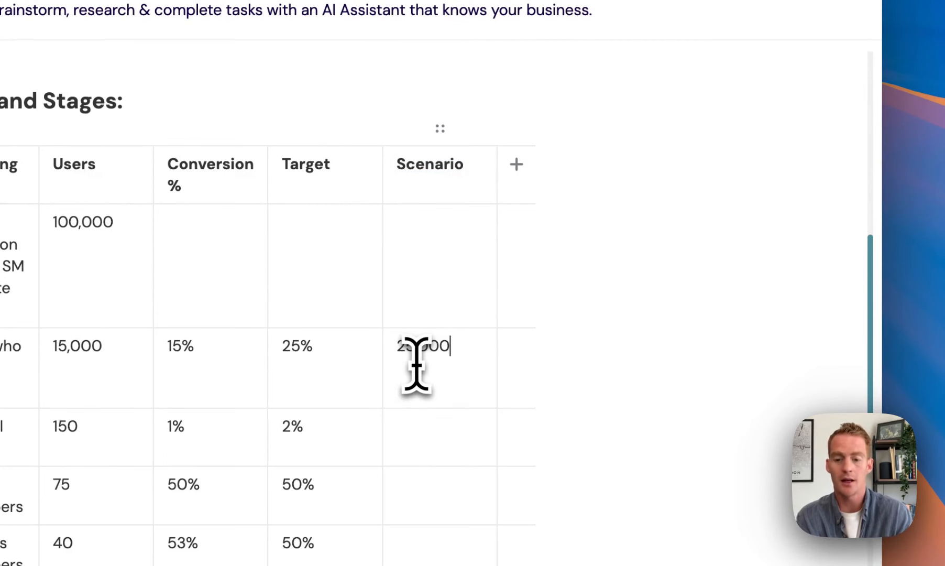
left_click(454, 260)
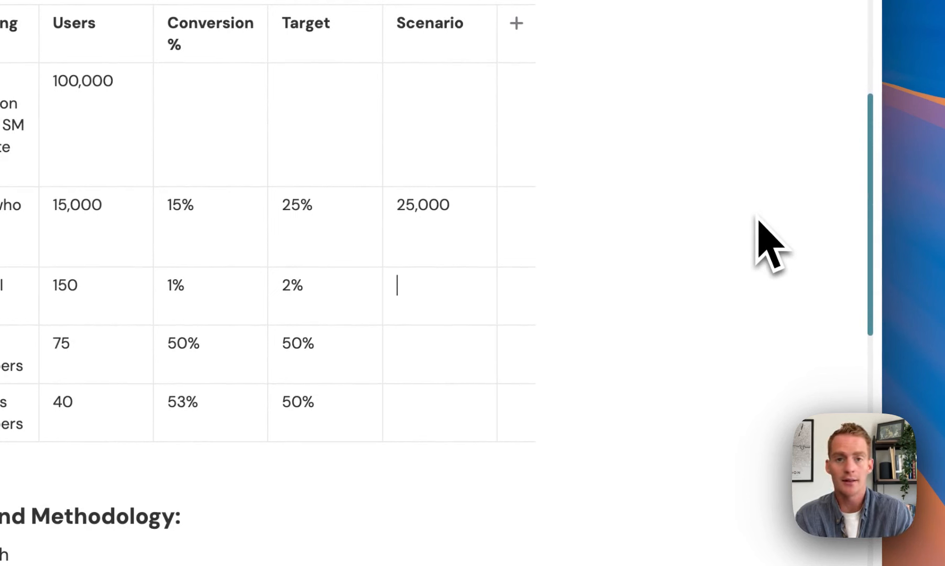
type("500")
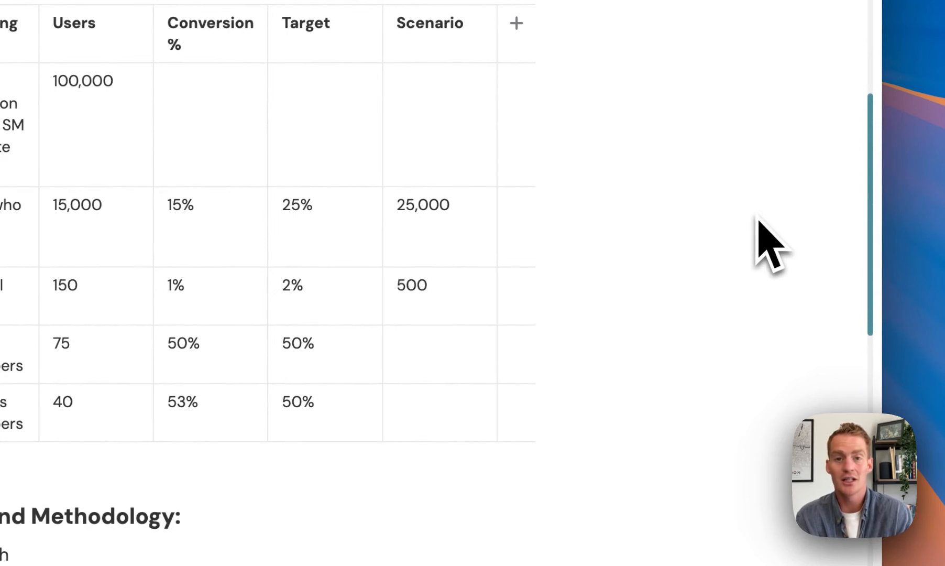
scroll(435, 280, "down", 3)
left_click(435, 280)
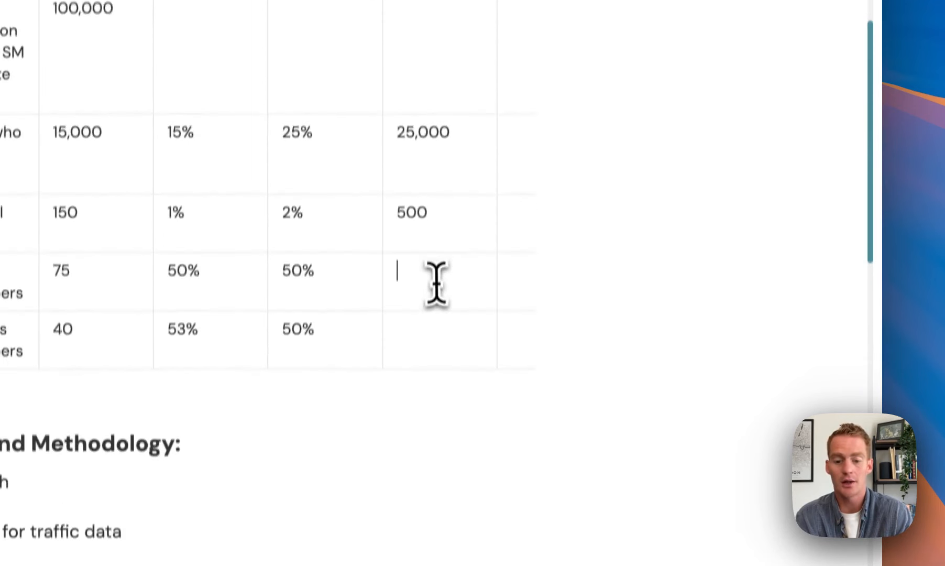
type("250")
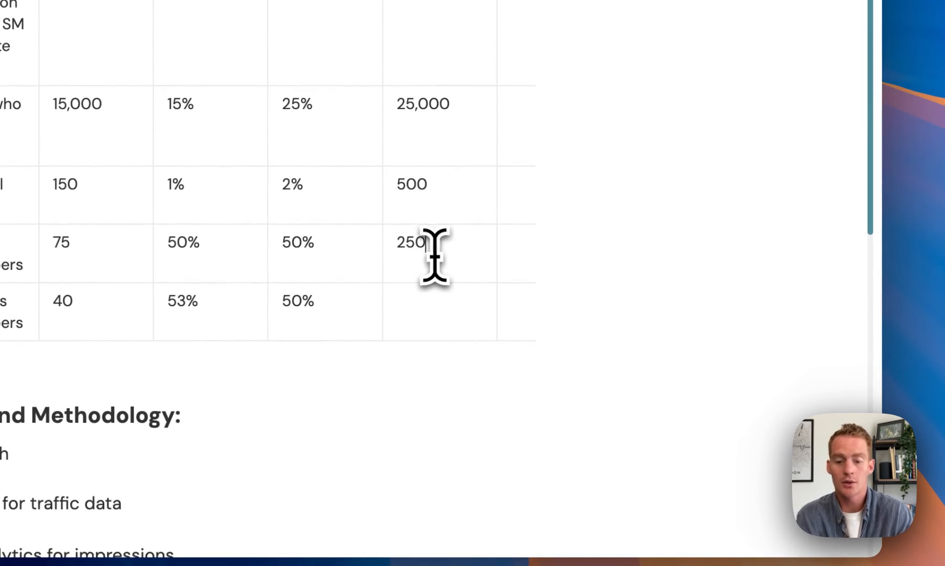
left_click(413, 310)
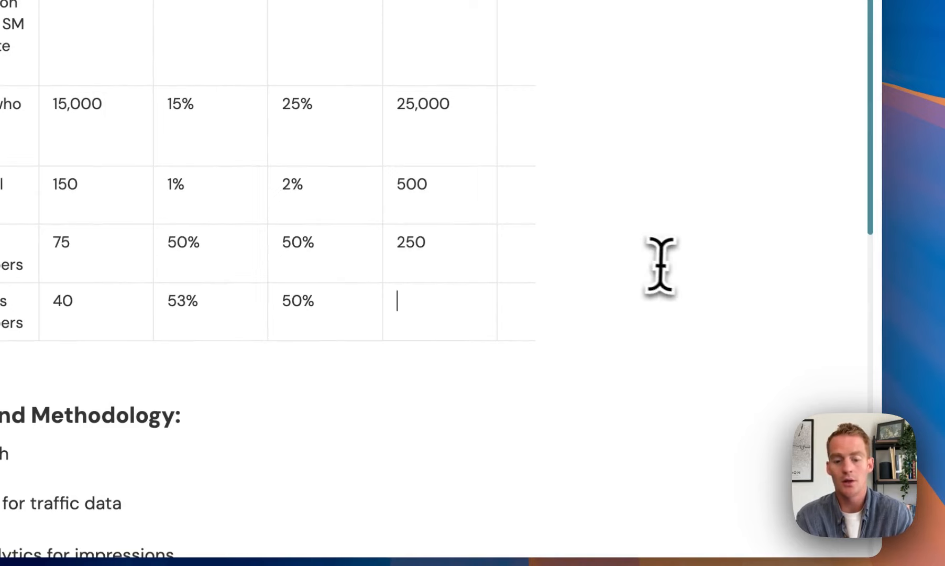
type("125")
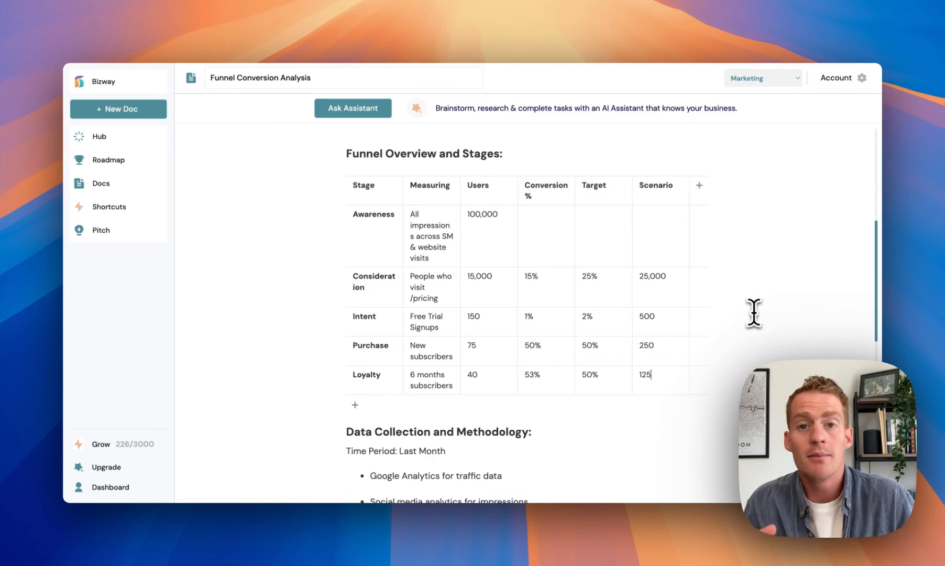
scroll(631, 274, "down", 5)
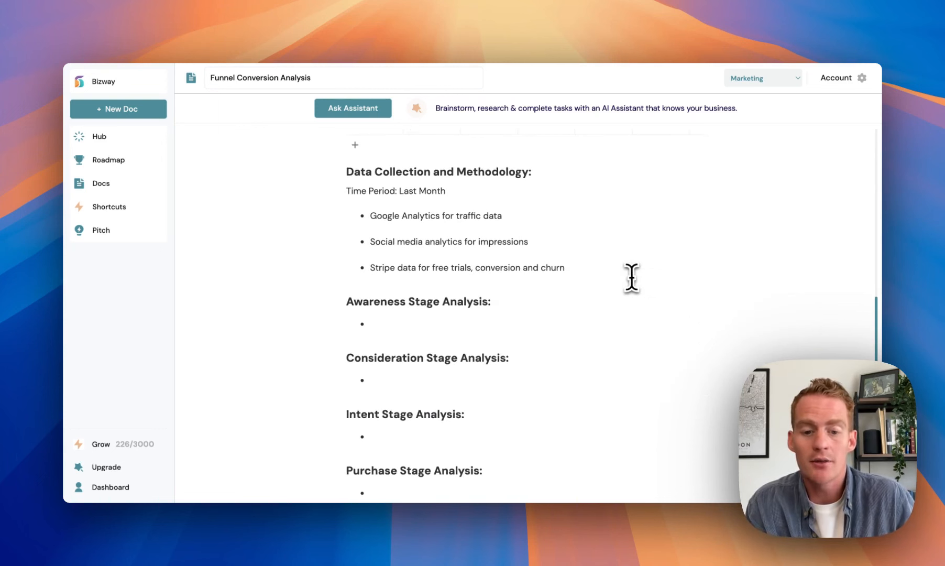
scroll(456, 327, "up", 4)
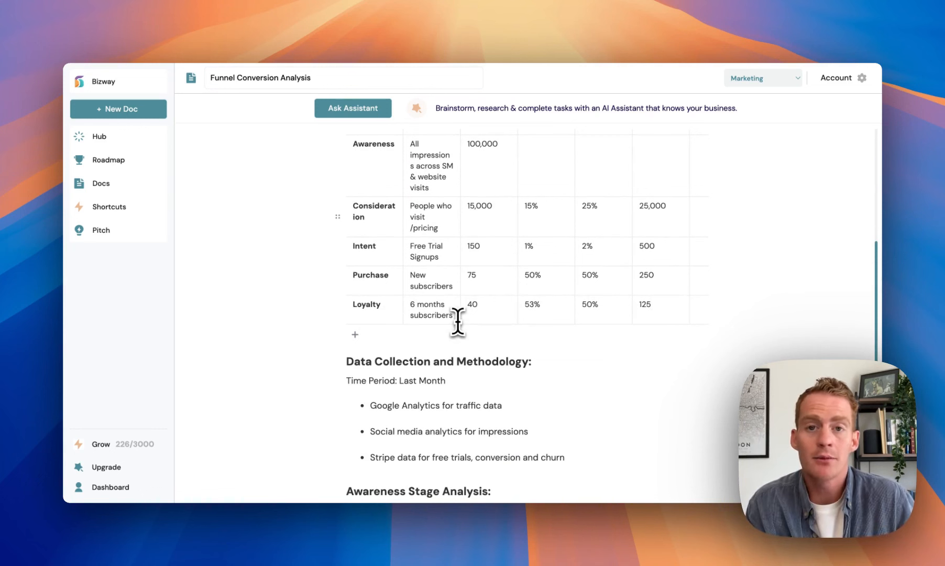
scroll(457, 321, "down", 1)
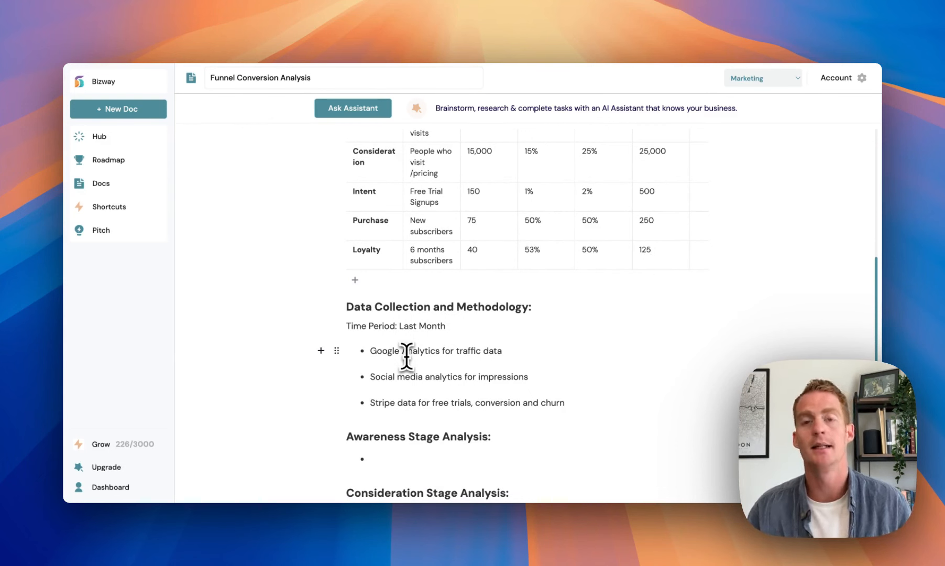
scroll(407, 357, "up", 1)
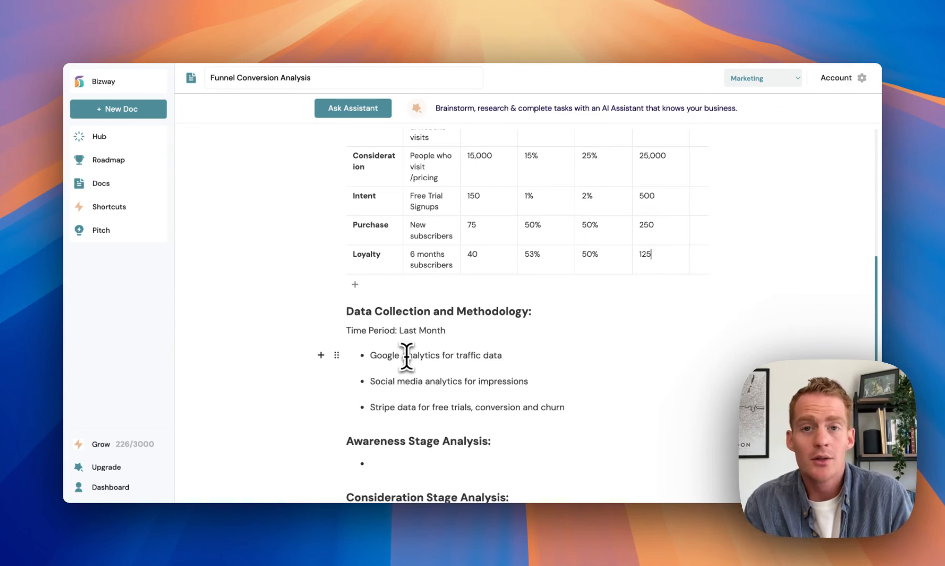
scroll(407, 356, "down", 8)
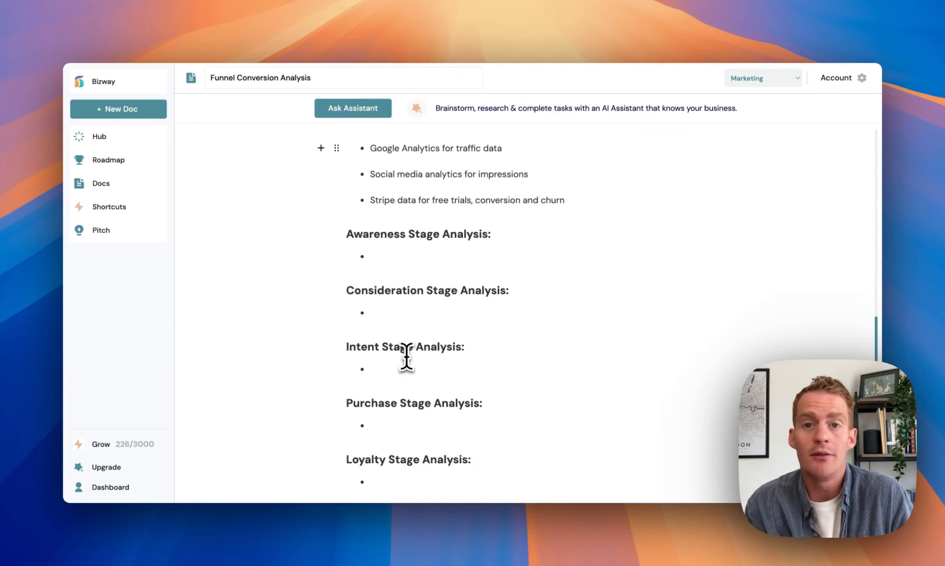
scroll(407, 356, "down", 3)
scroll(406, 356, "up", 6)
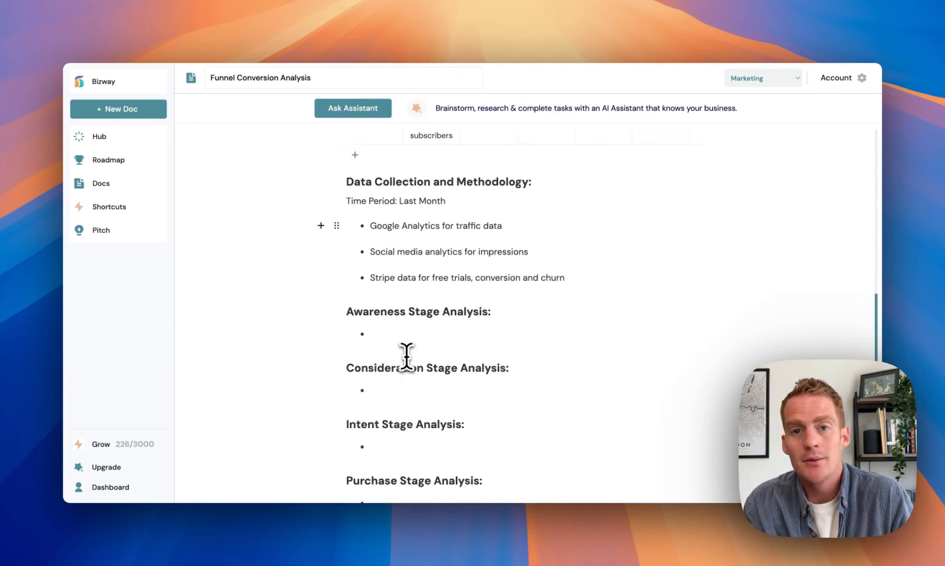
scroll(407, 356, "up", 1)
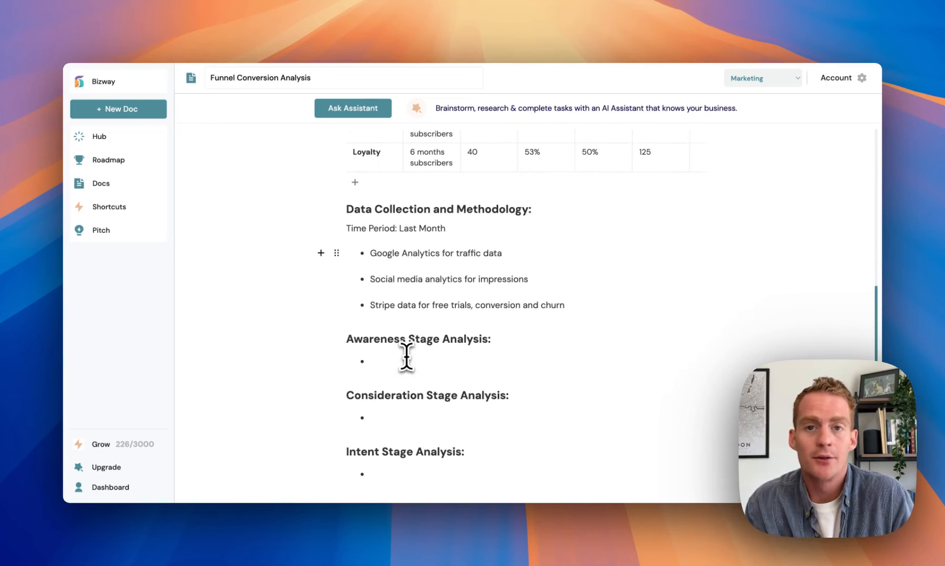
scroll(406, 356, "down", 18)
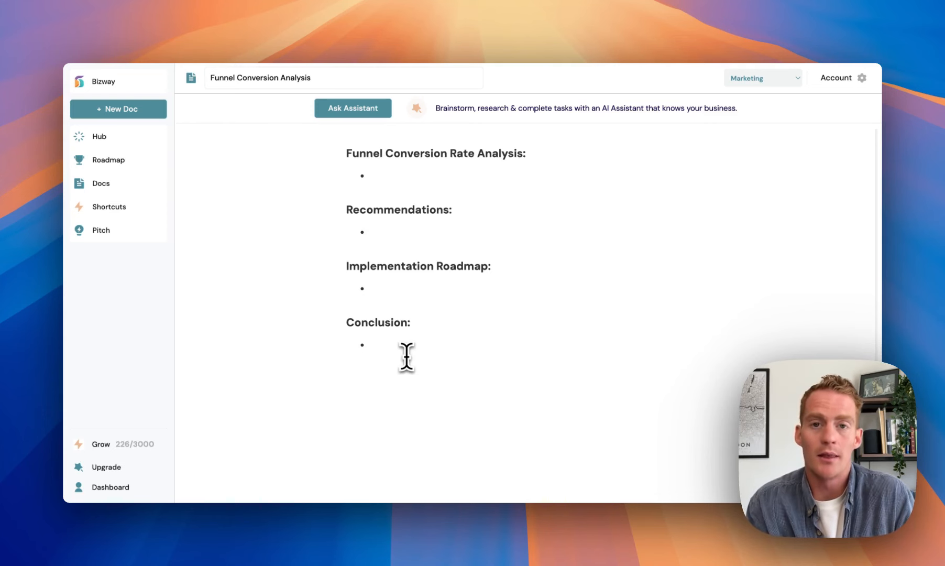
Ask the assistant to complete the stage analyses from the funnel table.
scroll(407, 357, "up", 8)
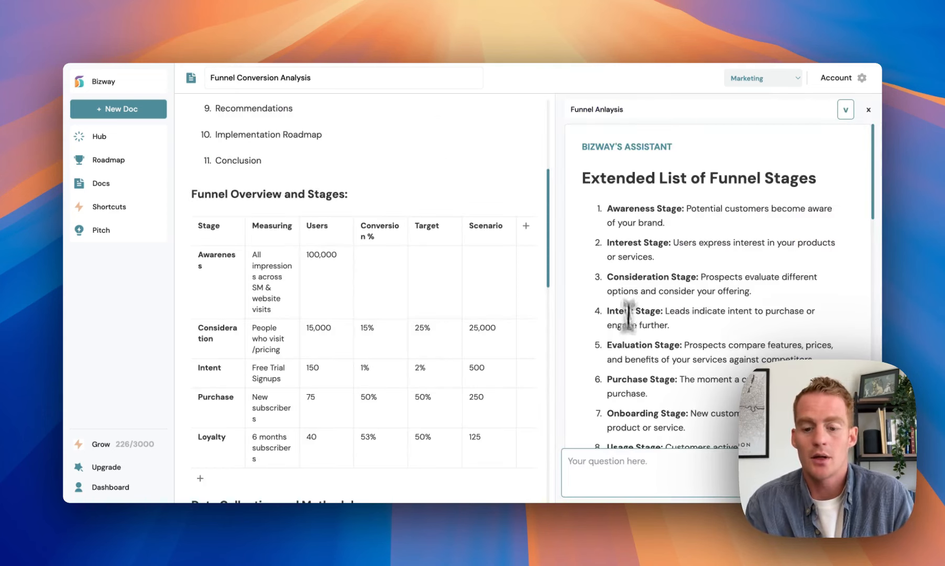
type("C")
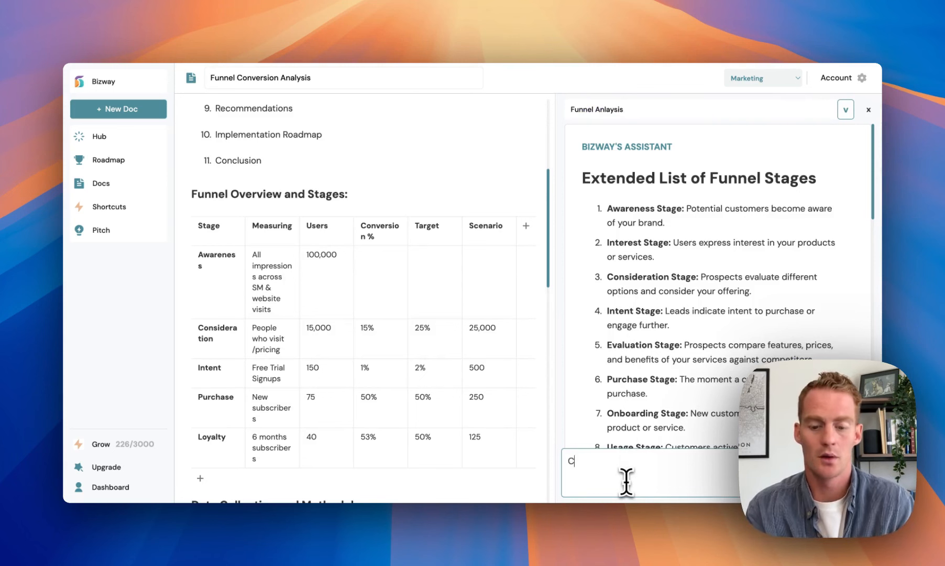
type("an you")
type("please")
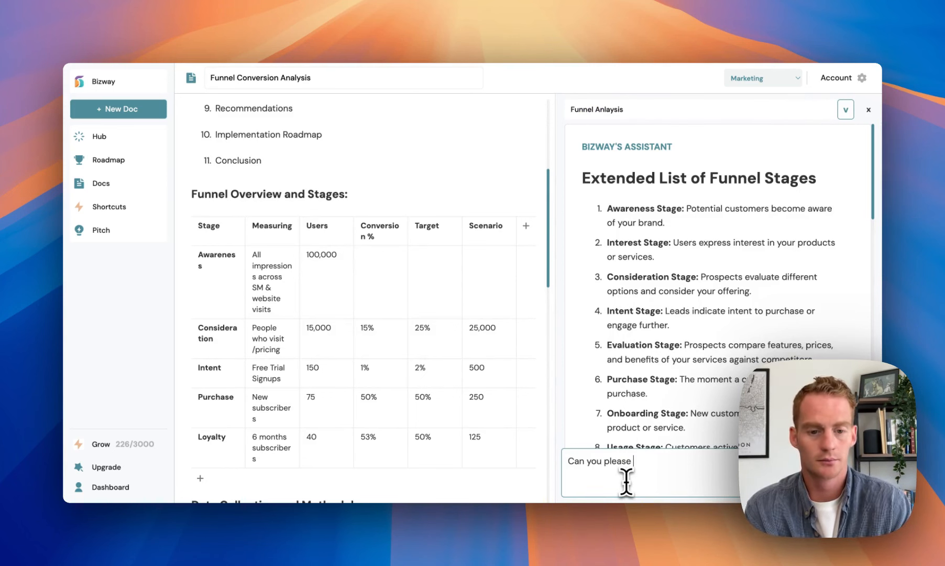
type(" complete the analyses fo")
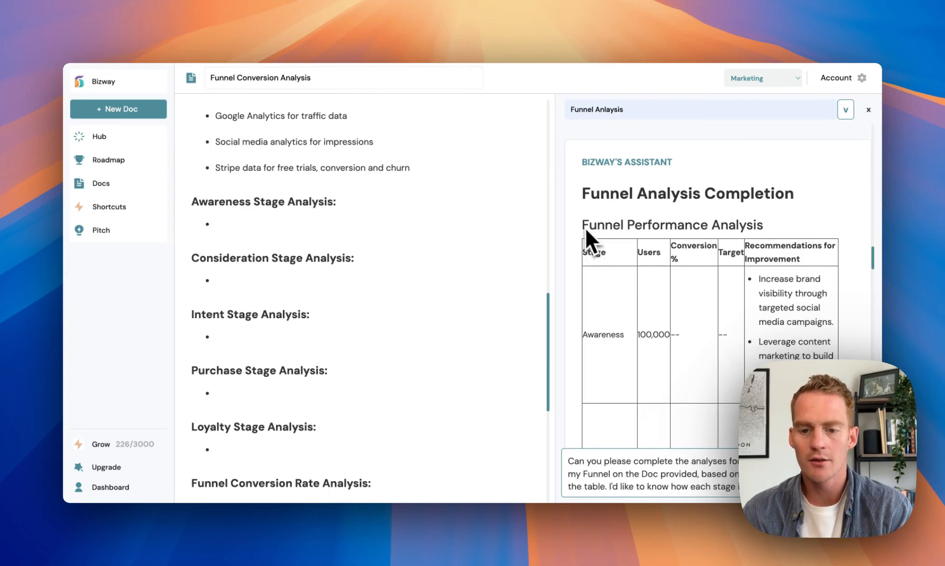
Select the assistant's full reply with recommendations, strong and weak points, and roadmap.
left_click_drag(585, 229, 702, 205)
scroll(750, 377, "down", 3)
scroll(734, 428, "down", 4)
scroll(808, 353, "down", 5)
scroll(744, 393, "down", 4)
scroll(733, 420, "down", 4)
scroll(734, 419, "down", 4)
scroll(733, 420, "down", 4)
scroll(740, 405, "down", 5)
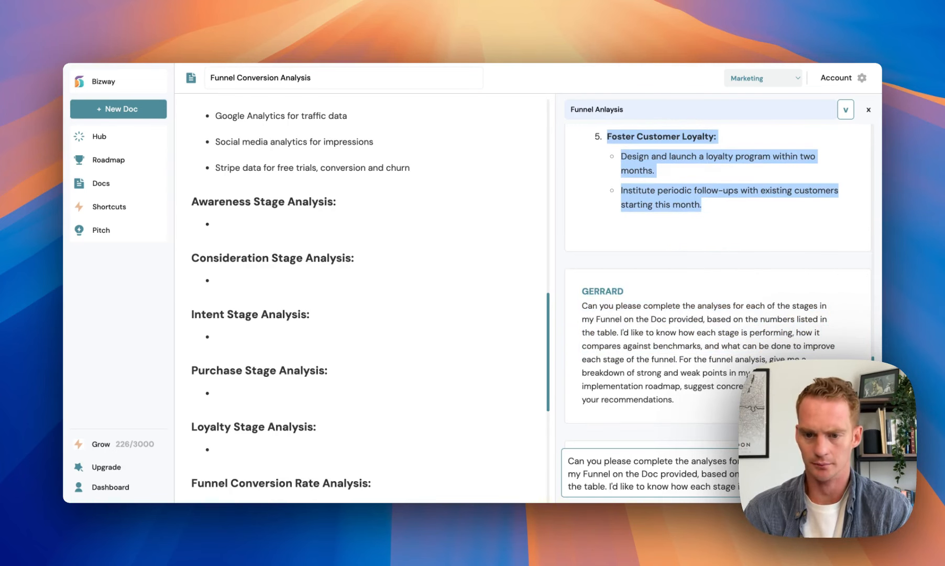
Replace the empty stage sections from Awareness onward with the assistant's pasted analysis.
left_click(416, 409)
scroll(417, 409, "down", 1)
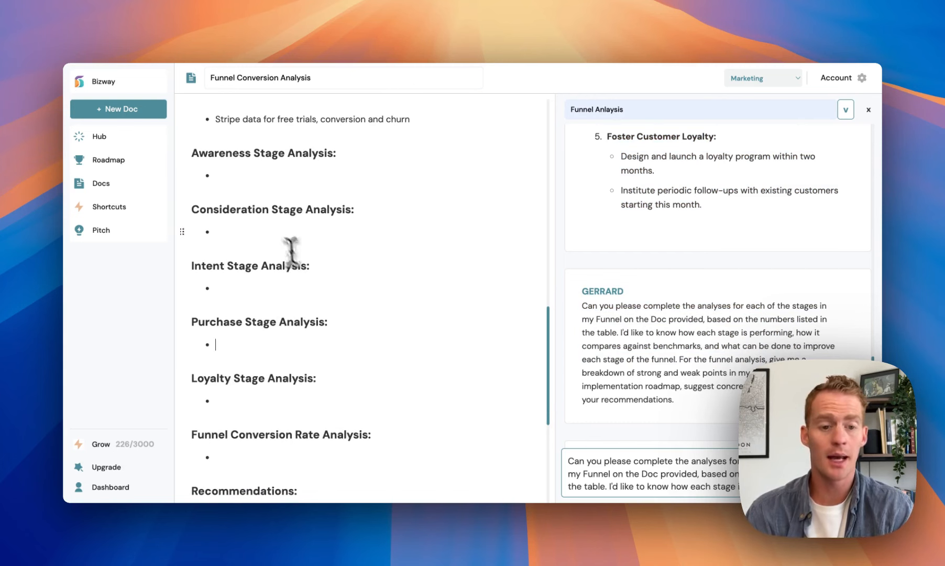
left_click_drag(195, 154, 343, 376)
scroll(344, 375, "down", 2)
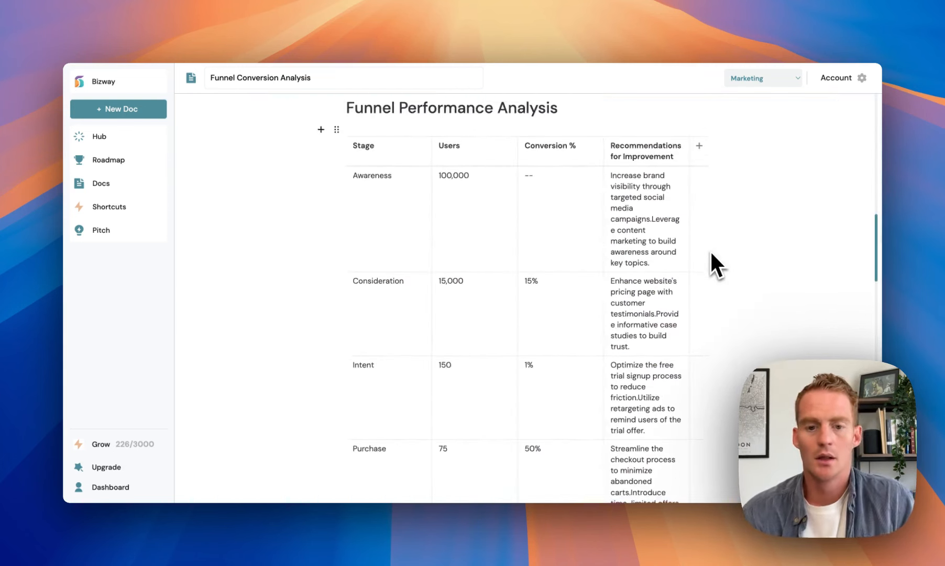
scroll(711, 265, "down", 1)
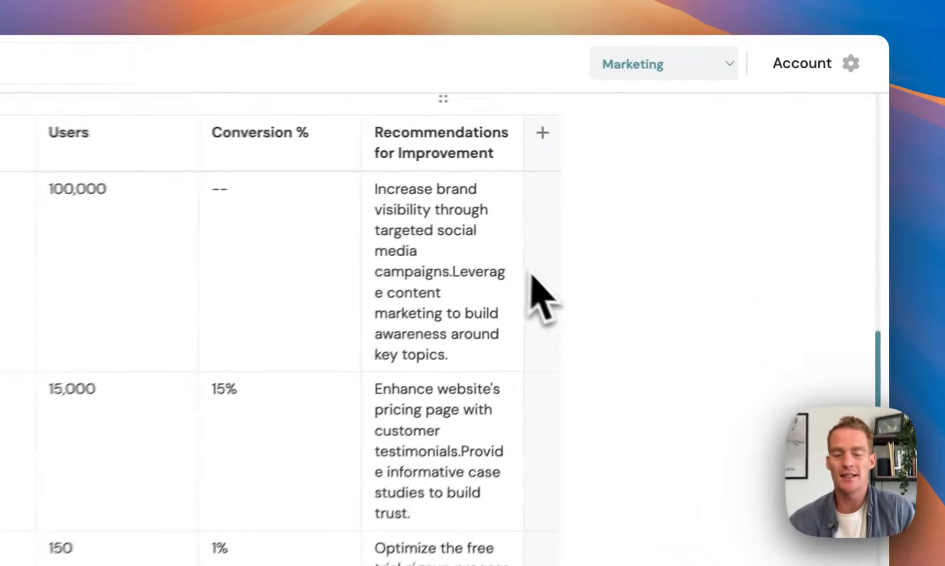
scroll(703, 197, "down", 3)
scroll(679, 364, "down", 3)
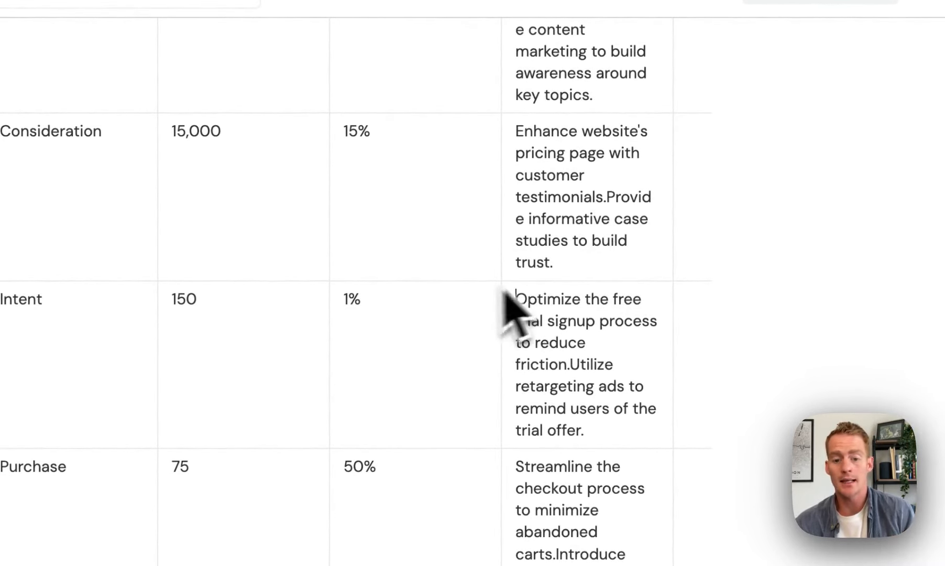
scroll(609, 344, "down", 3)
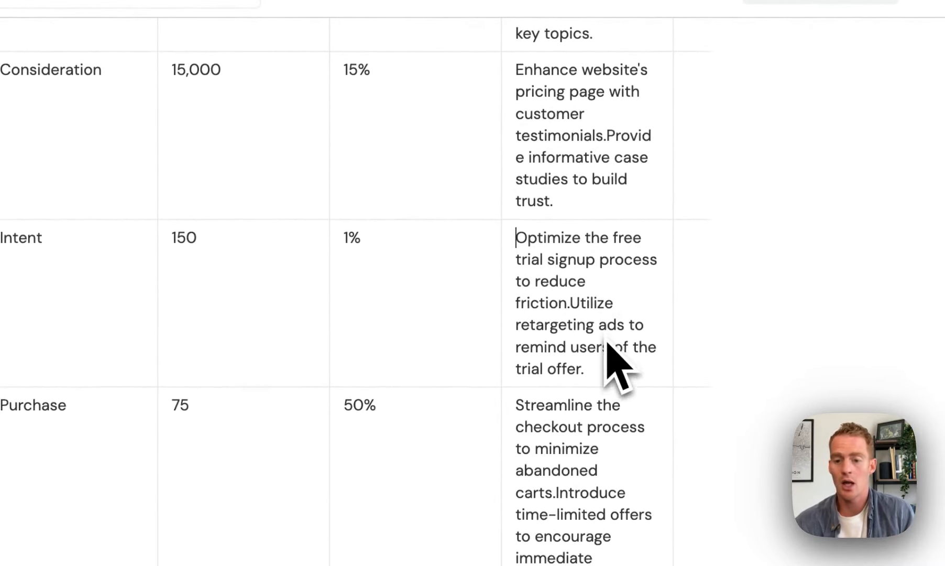
scroll(607, 342, "down", 2)
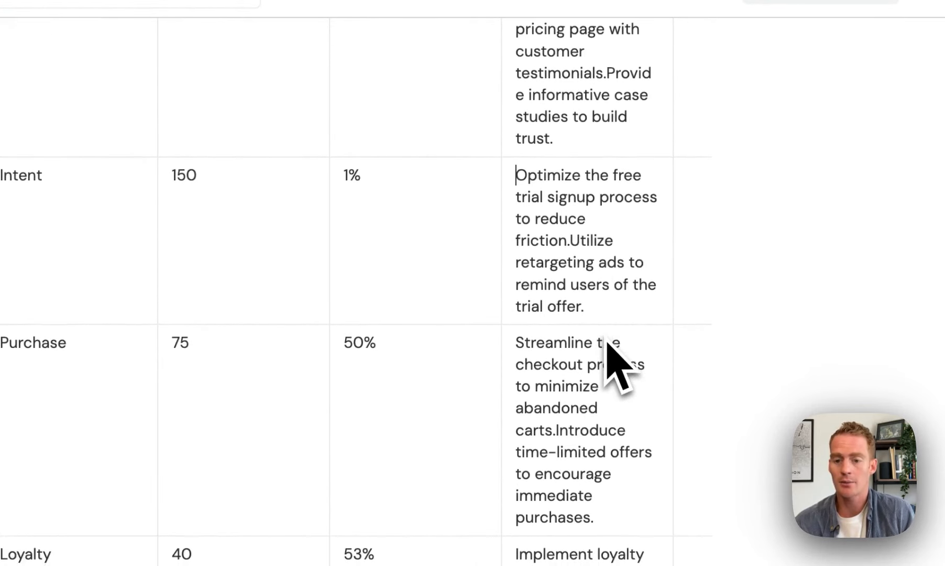
scroll(608, 342, "up", 1)
scroll(608, 341, "down", 4)
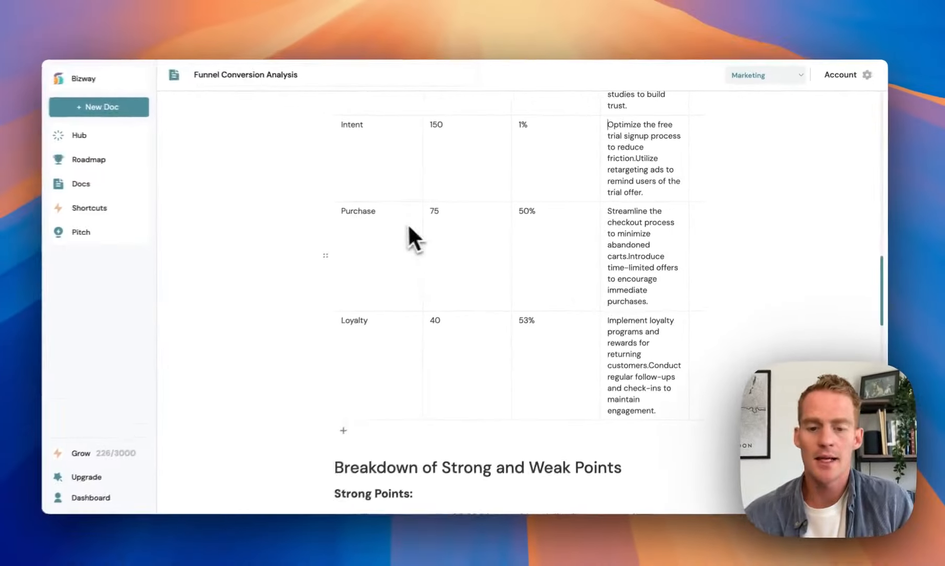
scroll(658, 370, "down", 10)
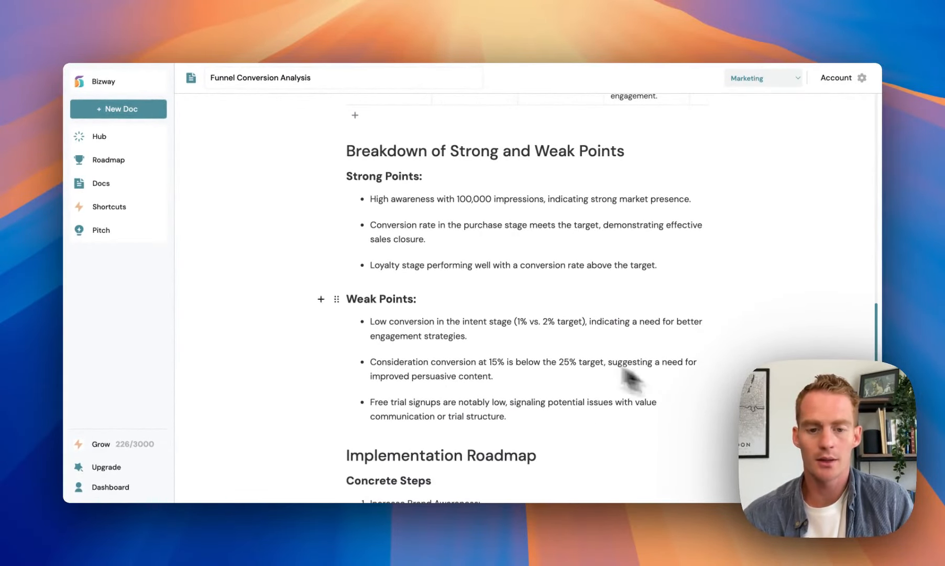
scroll(583, 340, "up", 1)
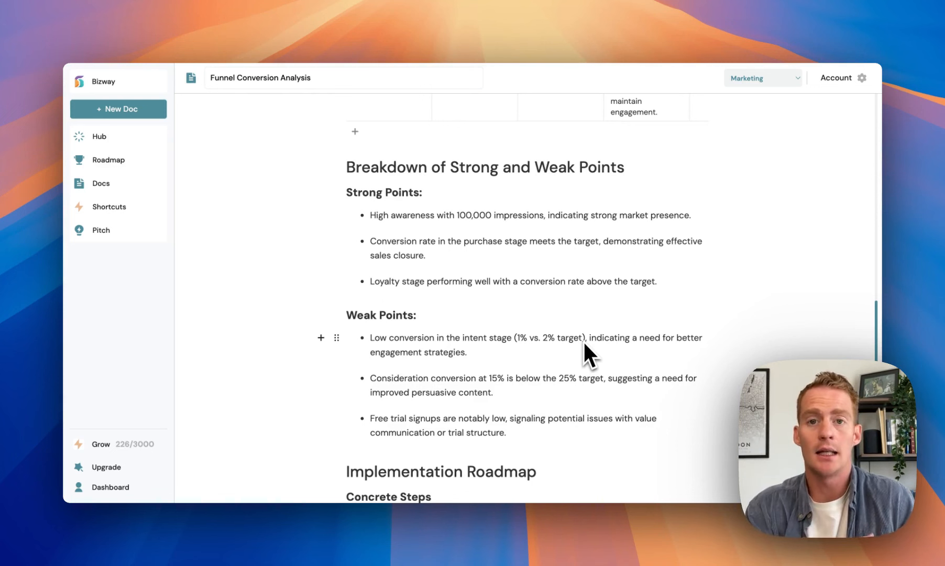
scroll(584, 340, "up", 1)
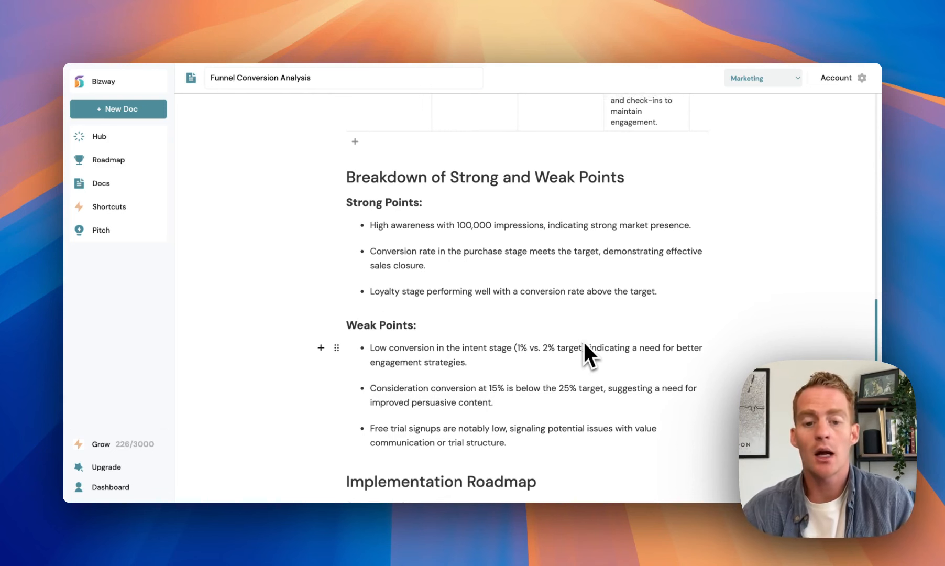
scroll(584, 343, "up", 1)
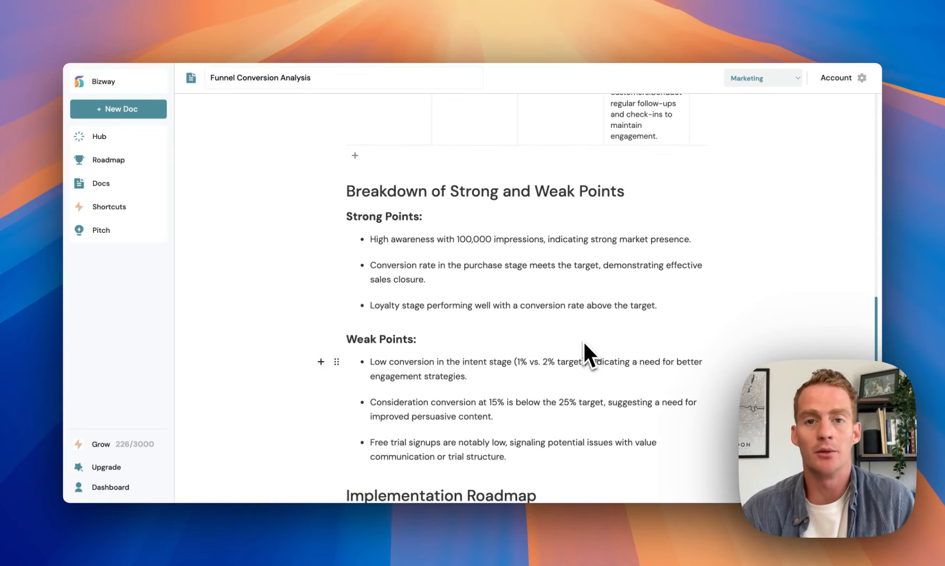
scroll(584, 343, "up", 10)
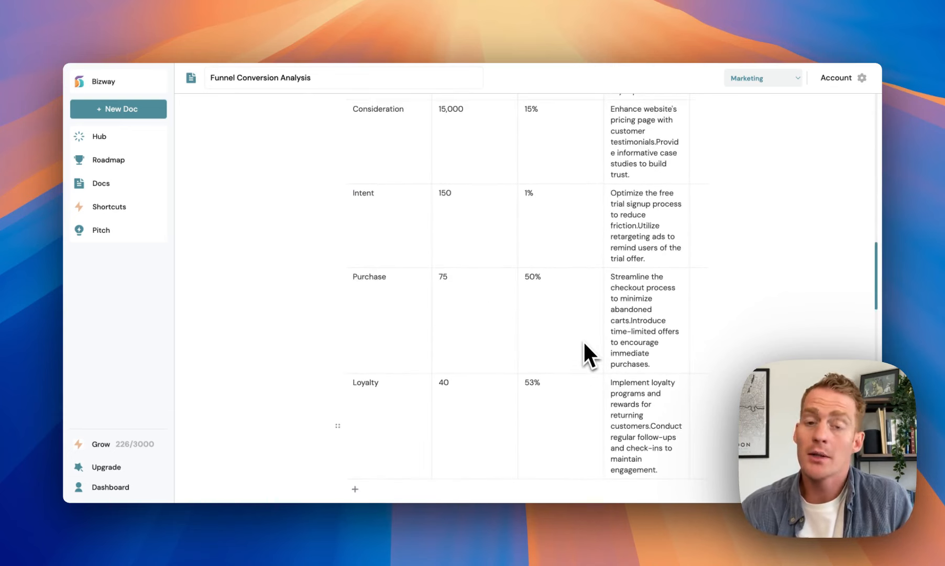
scroll(583, 339, "up", 2)
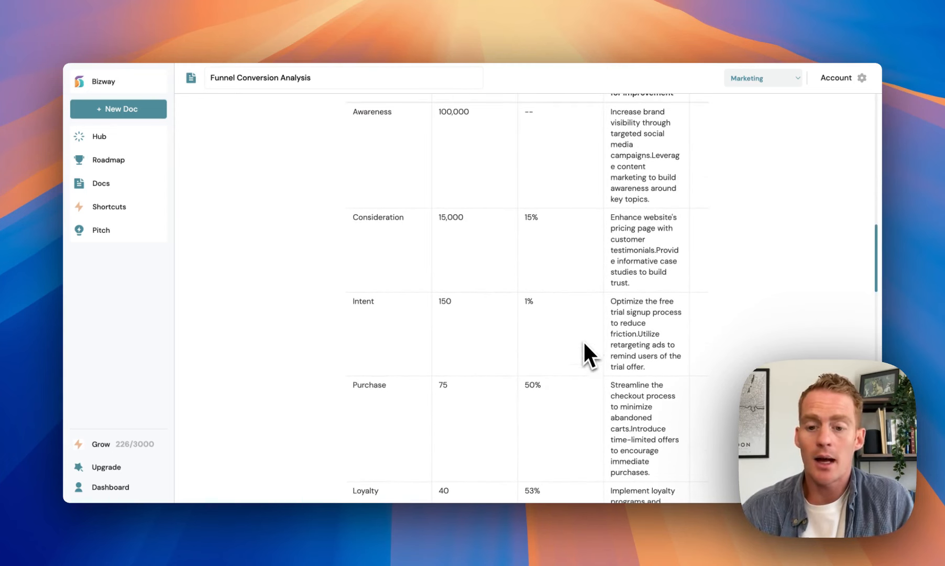
scroll(648, 240, "down", 2)
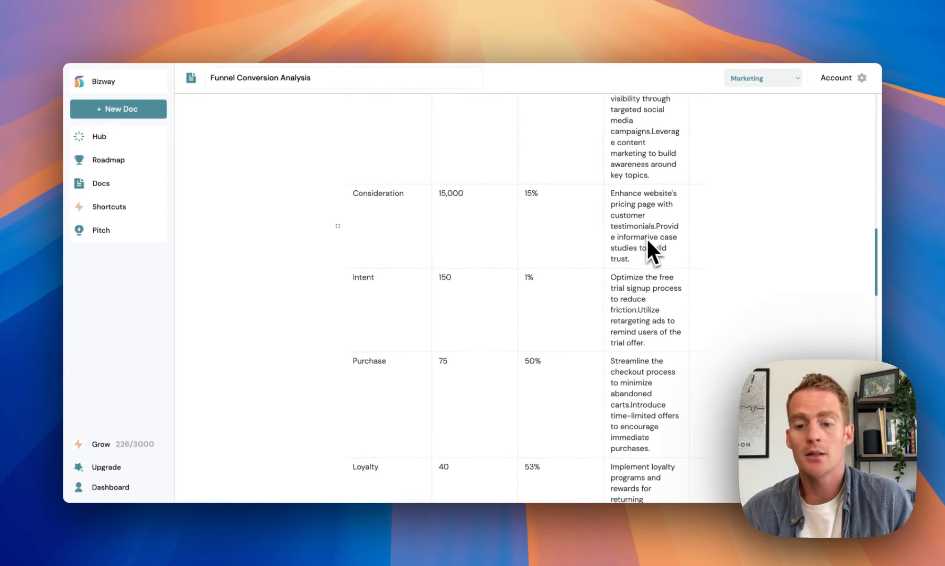
scroll(648, 257, "down", 1)
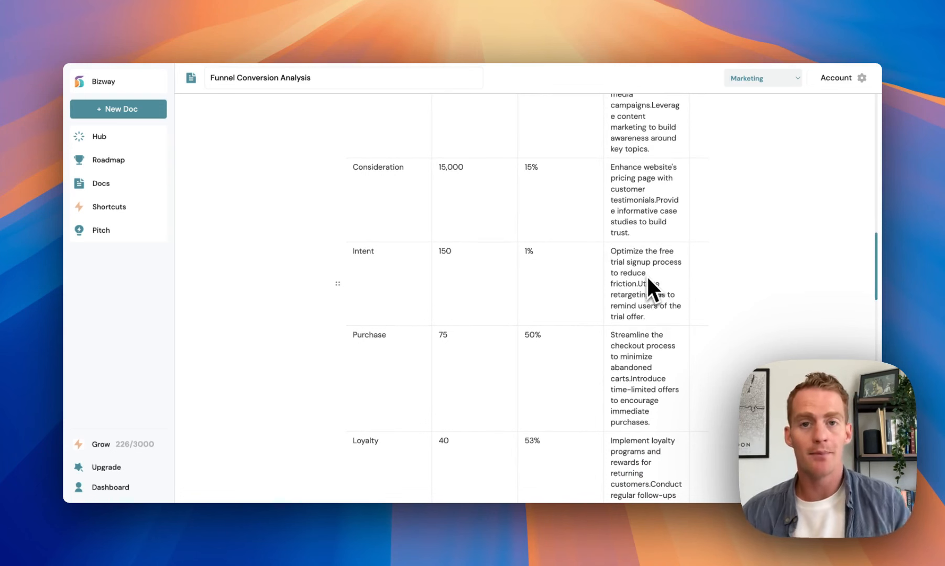
scroll(647, 274, "down", 8)
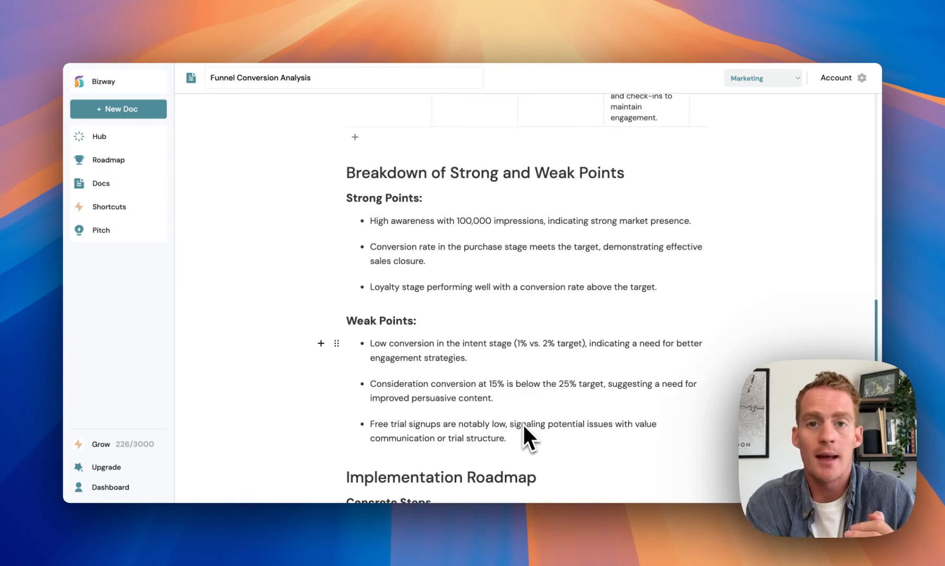
scroll(522, 424, "up", 15)
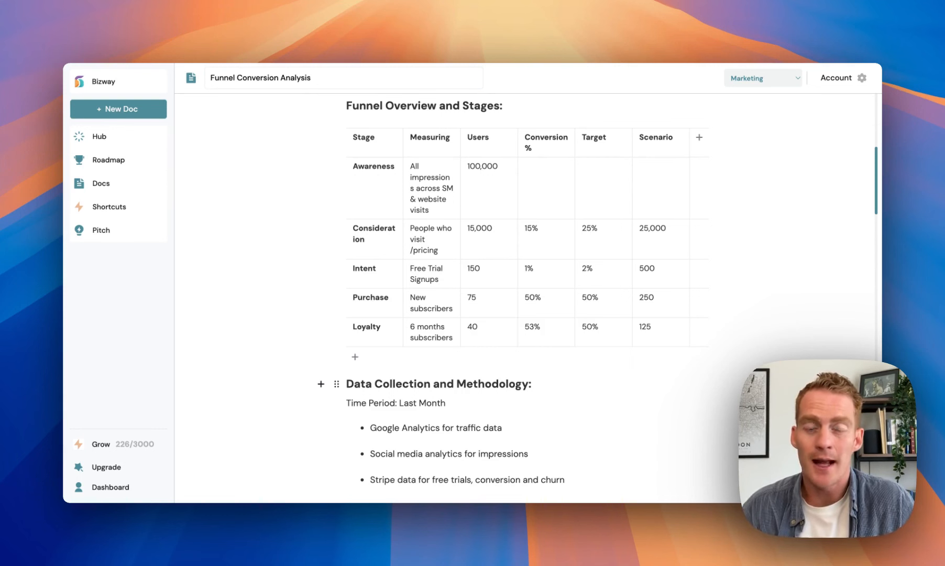
left_click(593, 235)
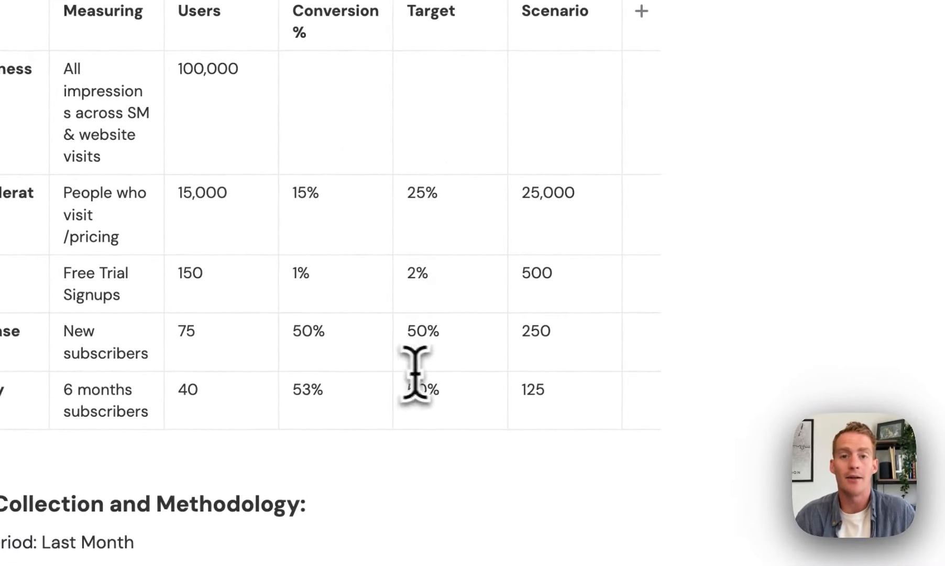
left_click(417, 378)
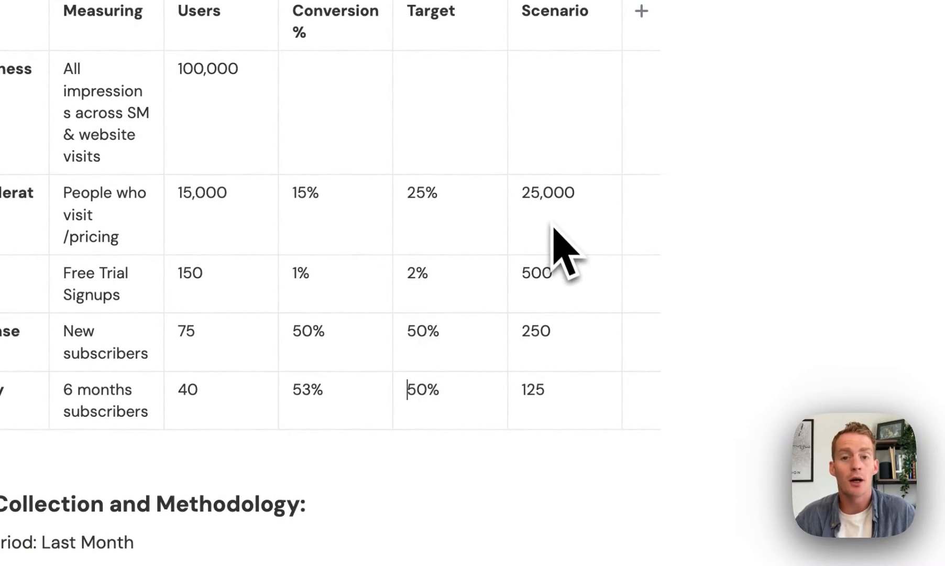